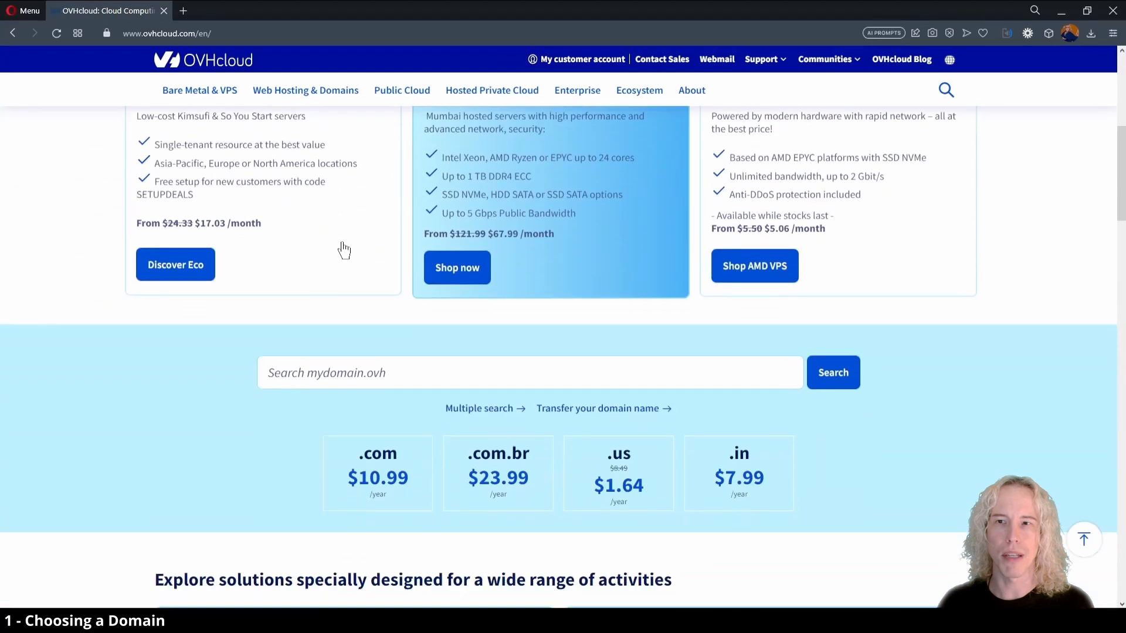
Search the OVHcloud site for the domain name vet4pet.ovh.
click(410, 327)
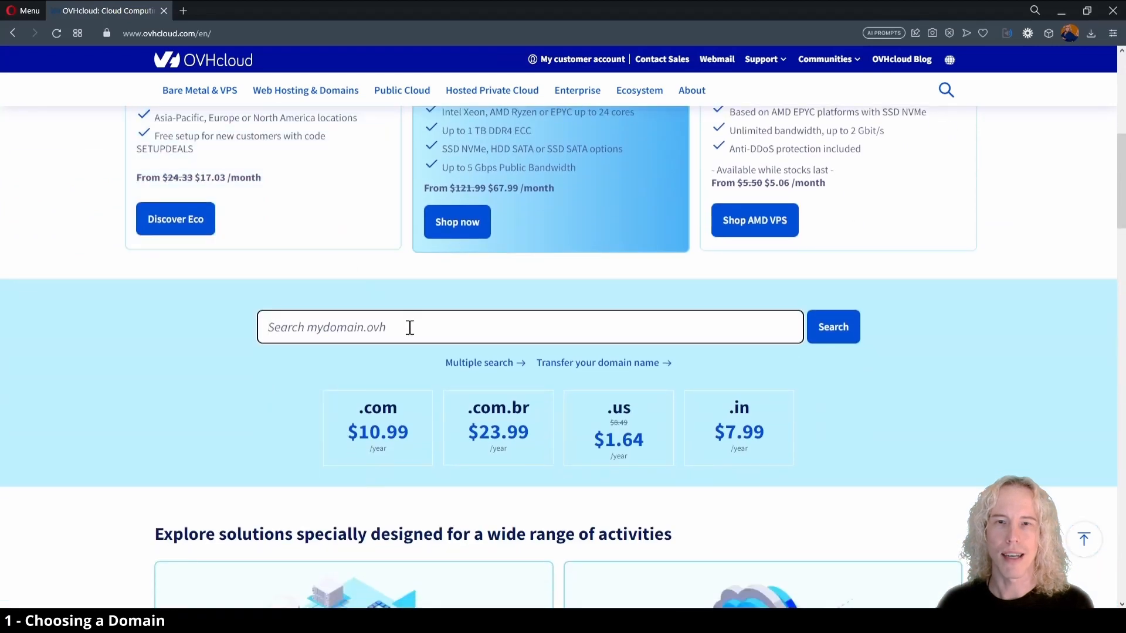
text(vet4pet)
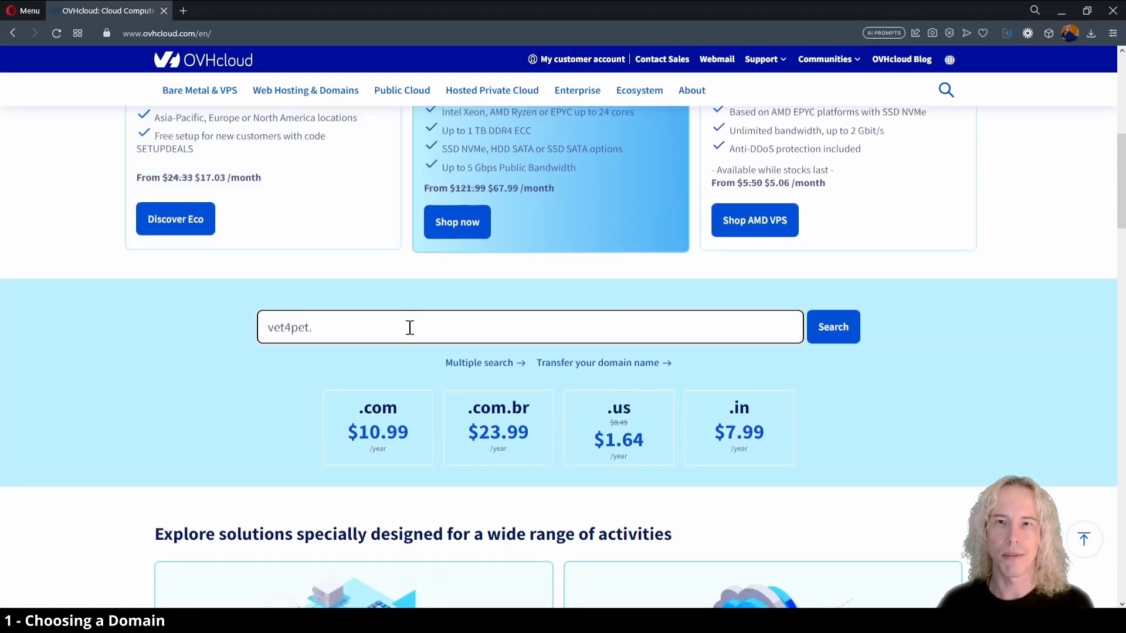
text(.ovh)
key(Return)
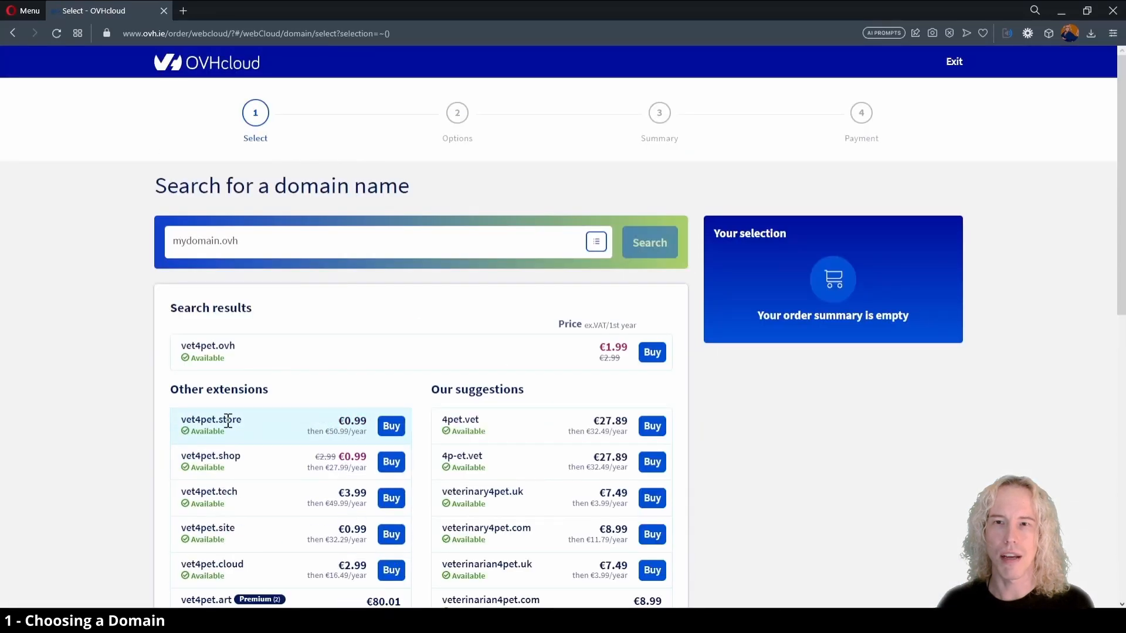
Examine the alternative extensions, suggested names and prices offered for the vet4pet domain.
scroll(228, 422, down, 2)
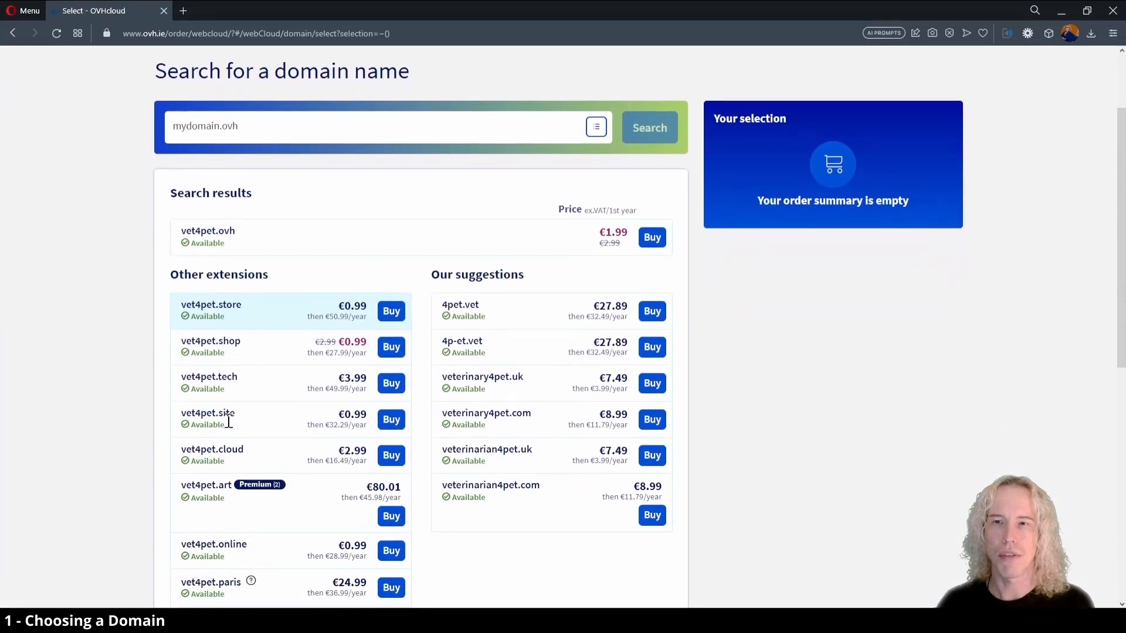
scroll(161, 478, down, 3)
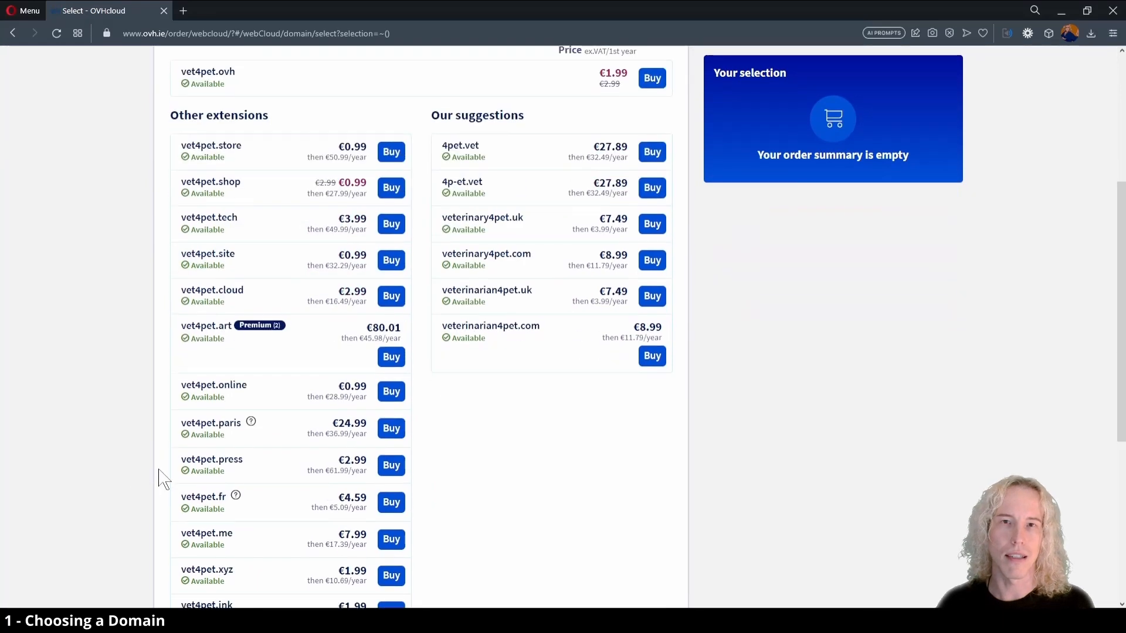
scroll(162, 478, down, 3)
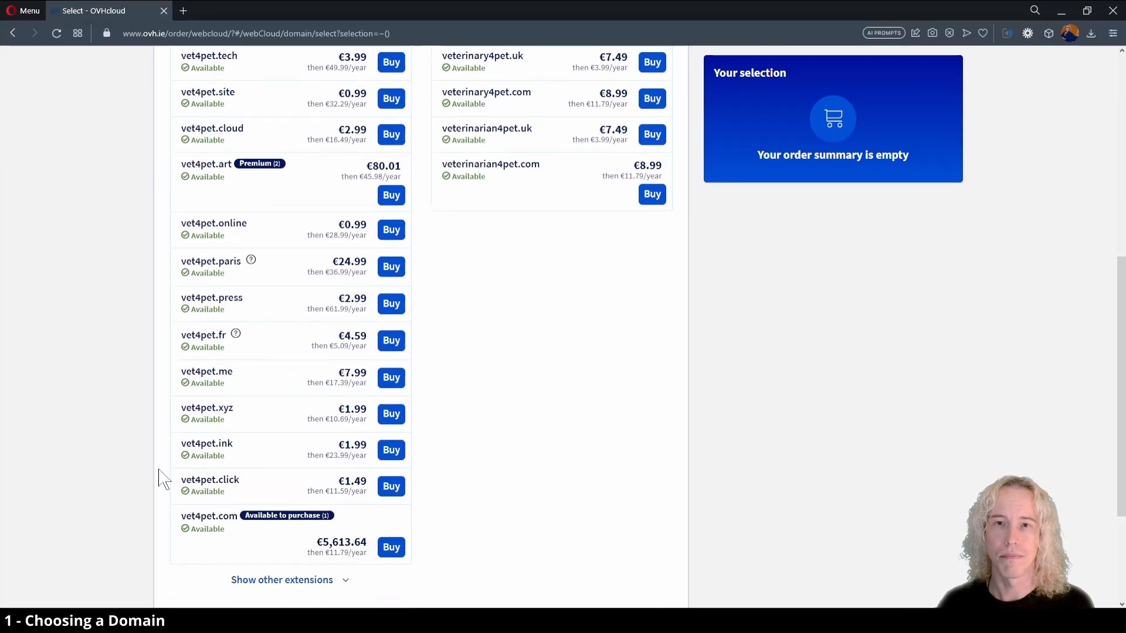
scroll(160, 478, down, 1)
scroll(158, 504, down, 4)
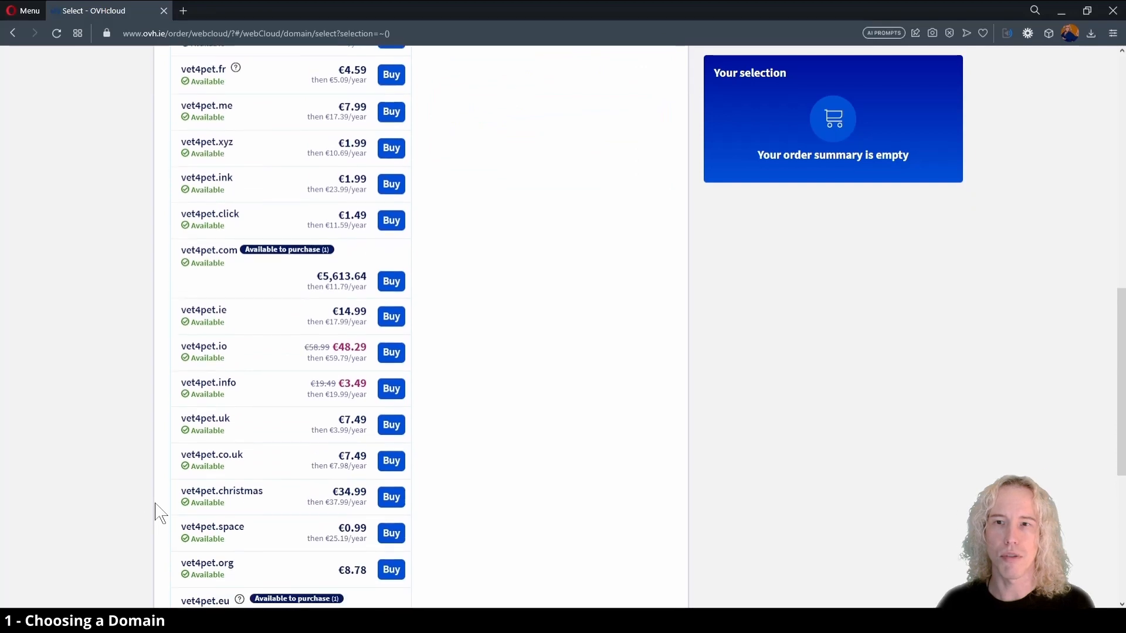
scroll(157, 513, down, 2)
scroll(192, 551, down, 3)
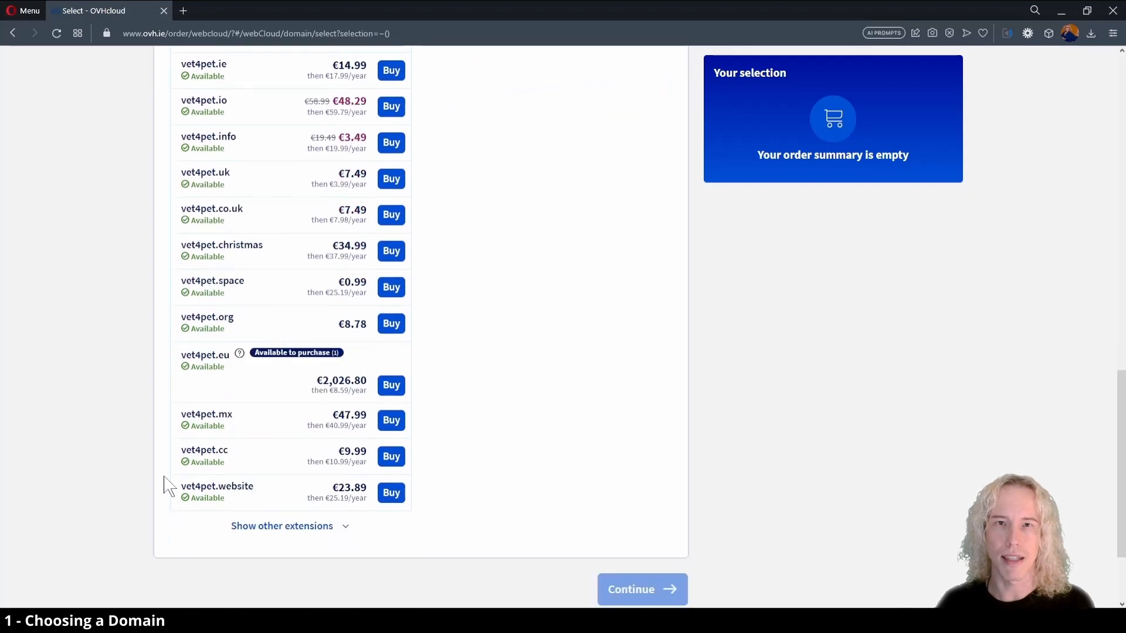
scroll(166, 486, up, 15)
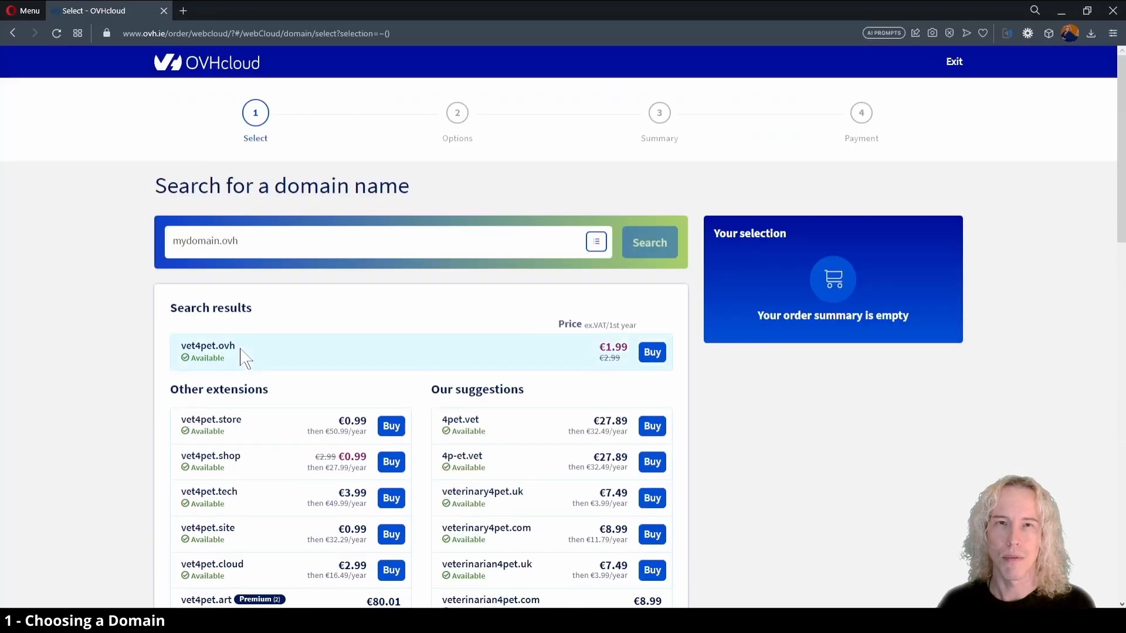
Add the vet4pet.ovh domain with the Anycast DNS option to the order and proceed to the hosting plans.
click(653, 353)
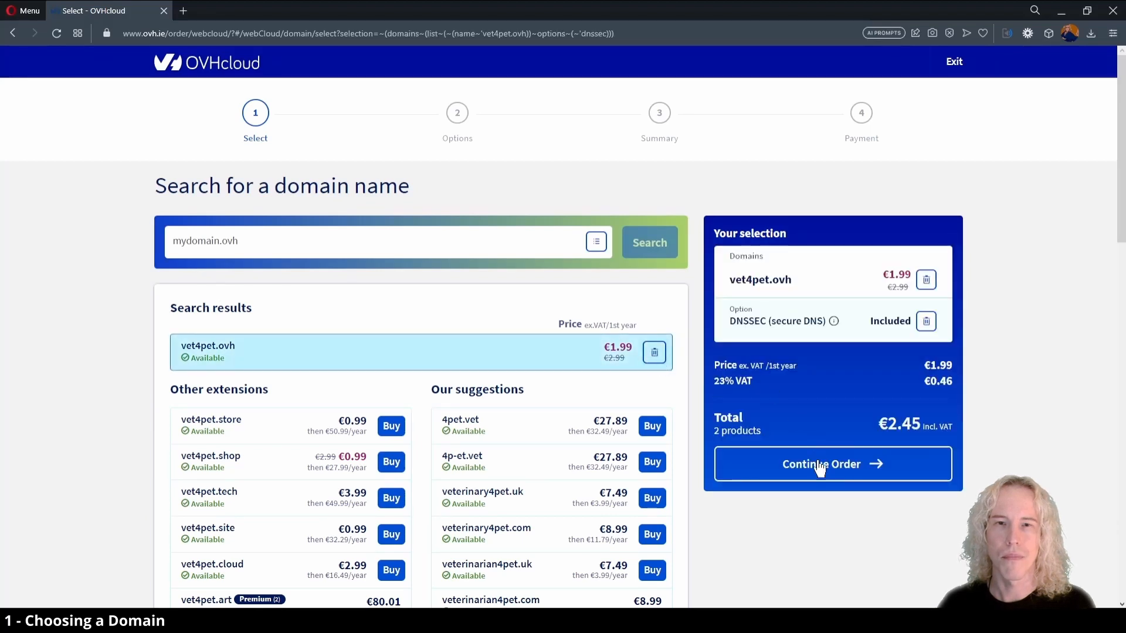
click(819, 465)
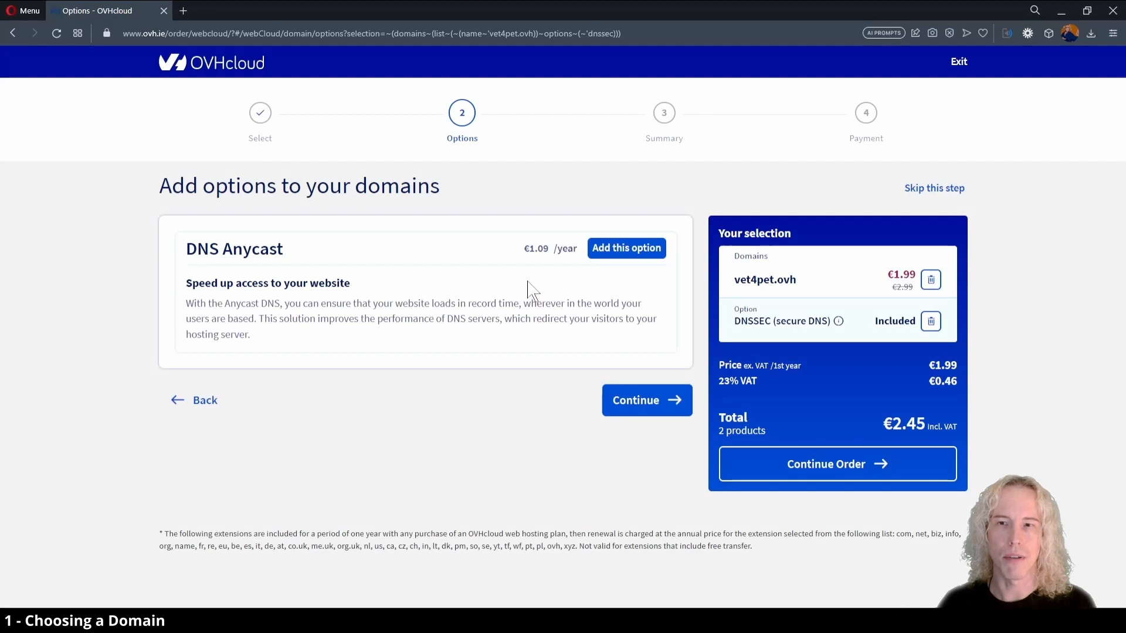
click(633, 248)
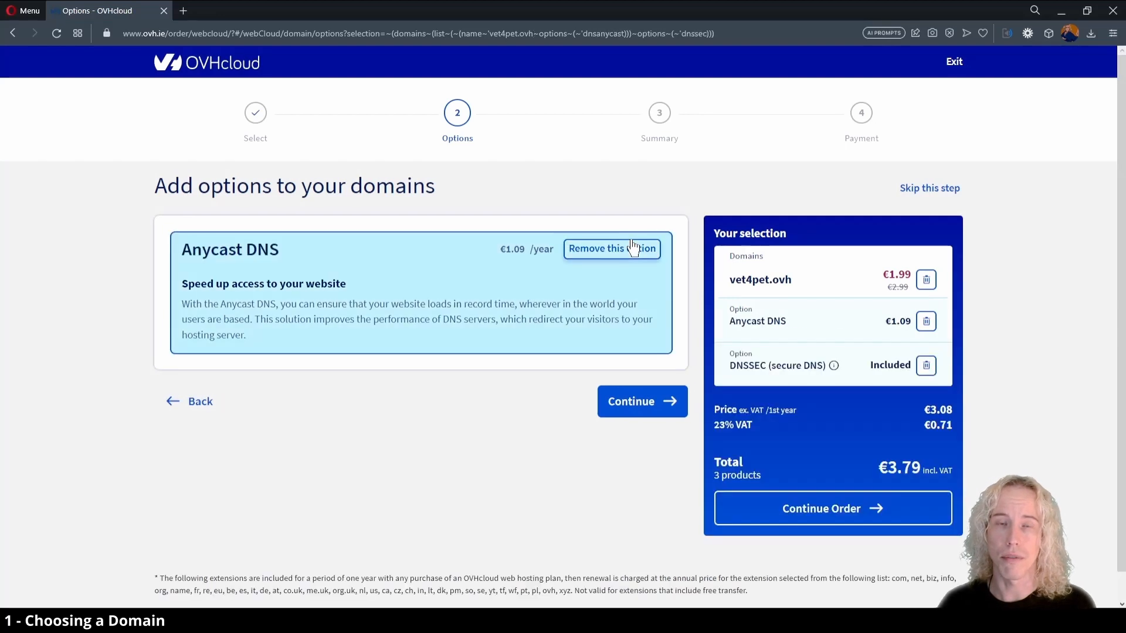
click(627, 403)
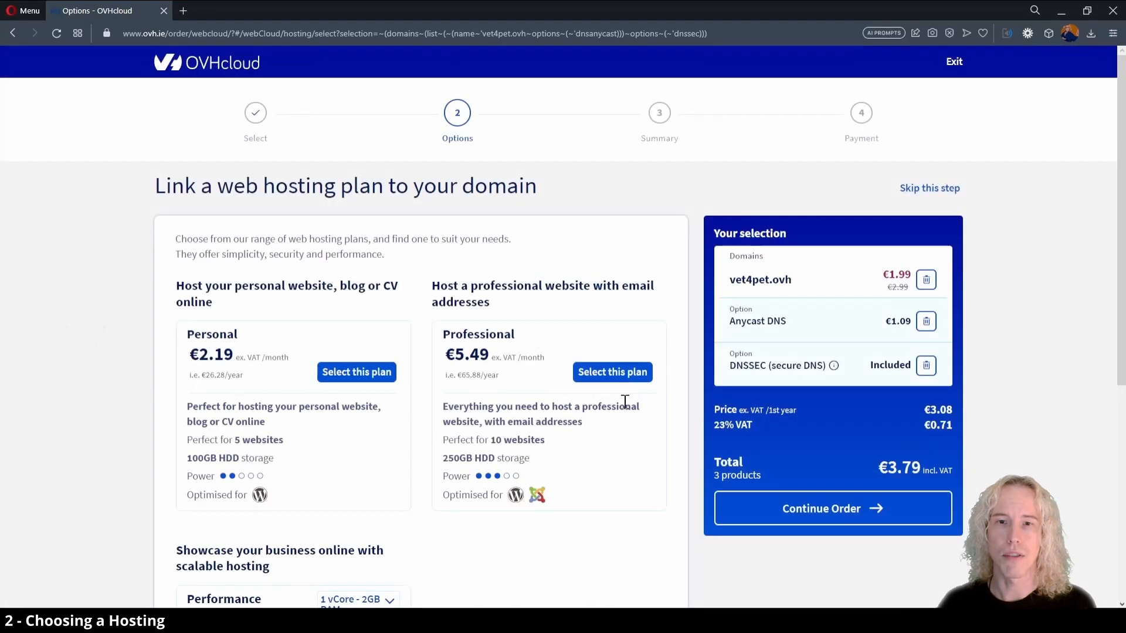
Select the Personal web hosting plan for the domain and continue the order to the plan configuration.
scroll(361, 424, down, 2)
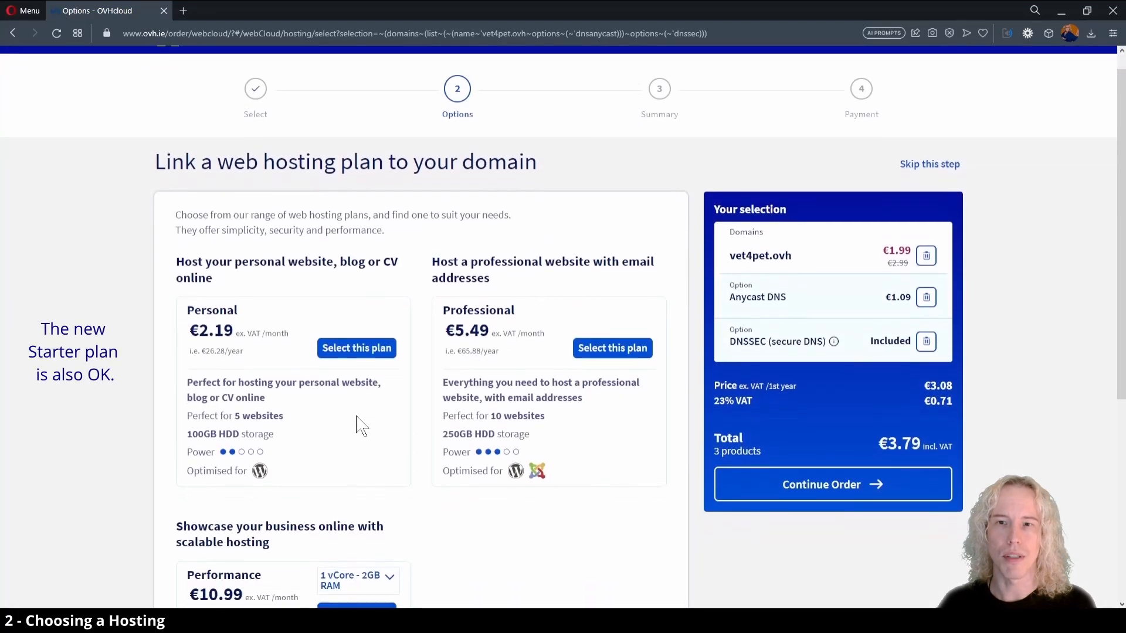
scroll(361, 424, down, 4)
click(345, 240)
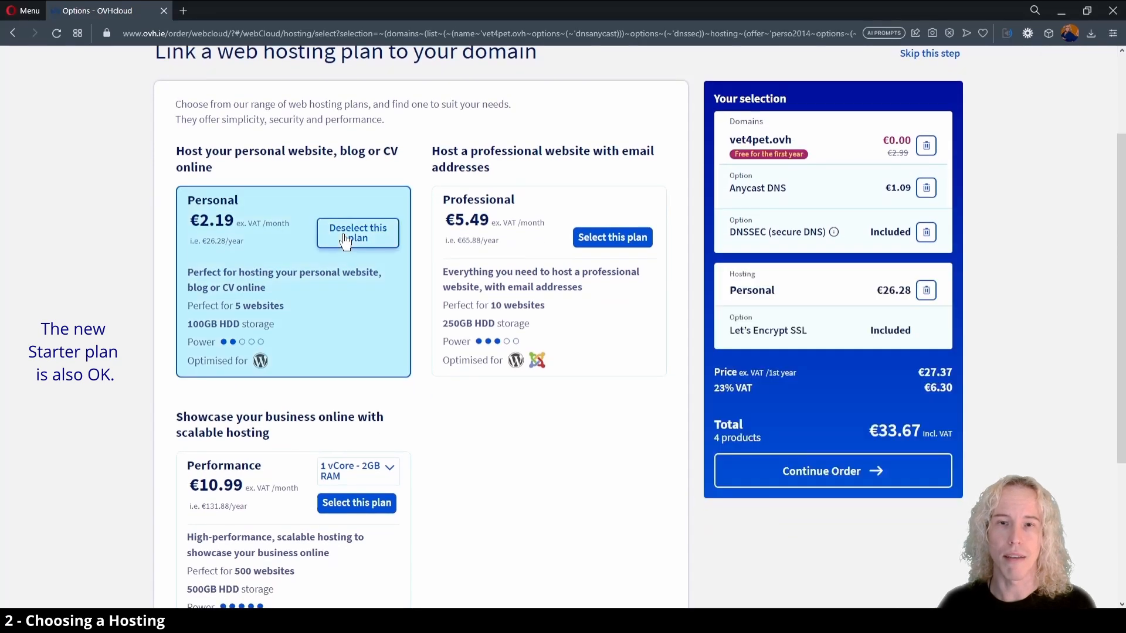
click(817, 476)
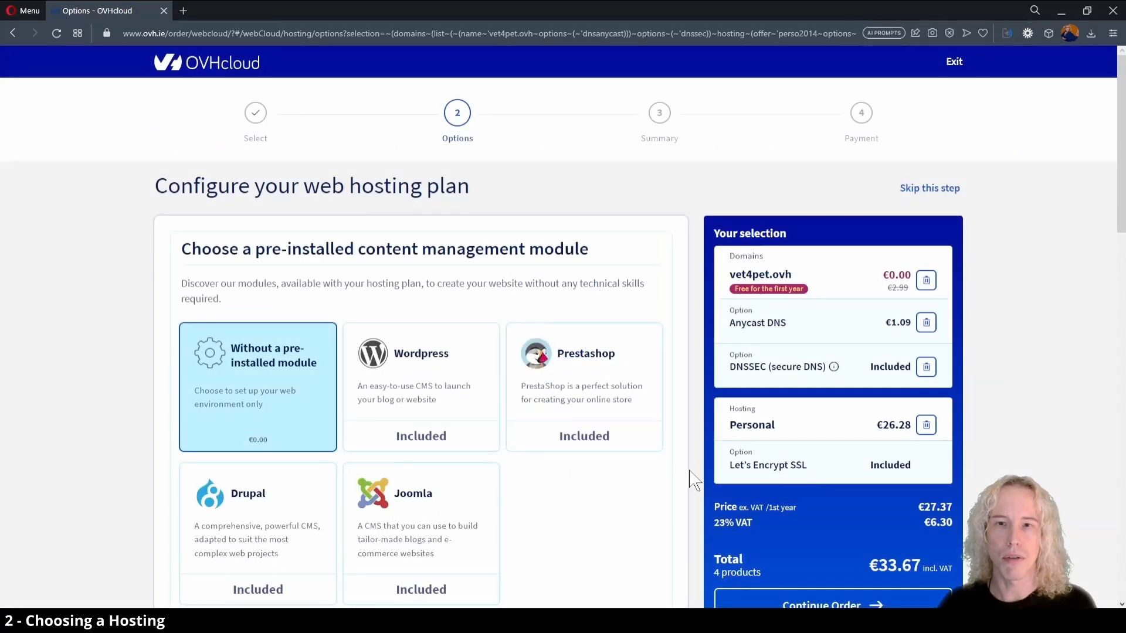
Add the CDN Basic option to the Personal hosting plan.
scroll(692, 480, down, 2)
scroll(692, 479, down, 2)
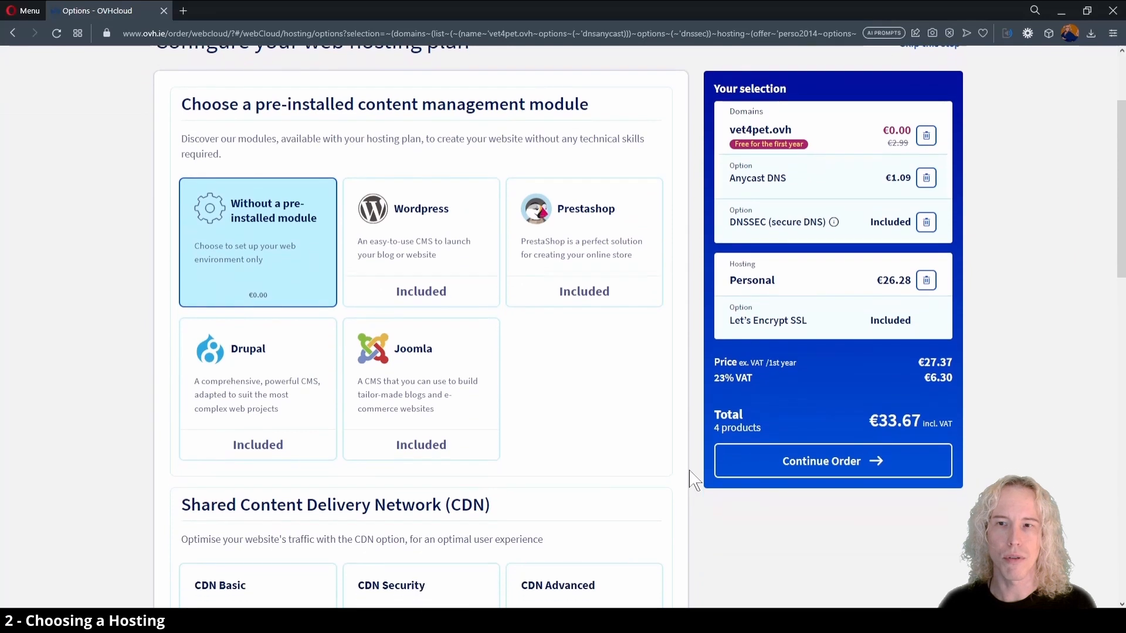
scroll(692, 480, down, 5)
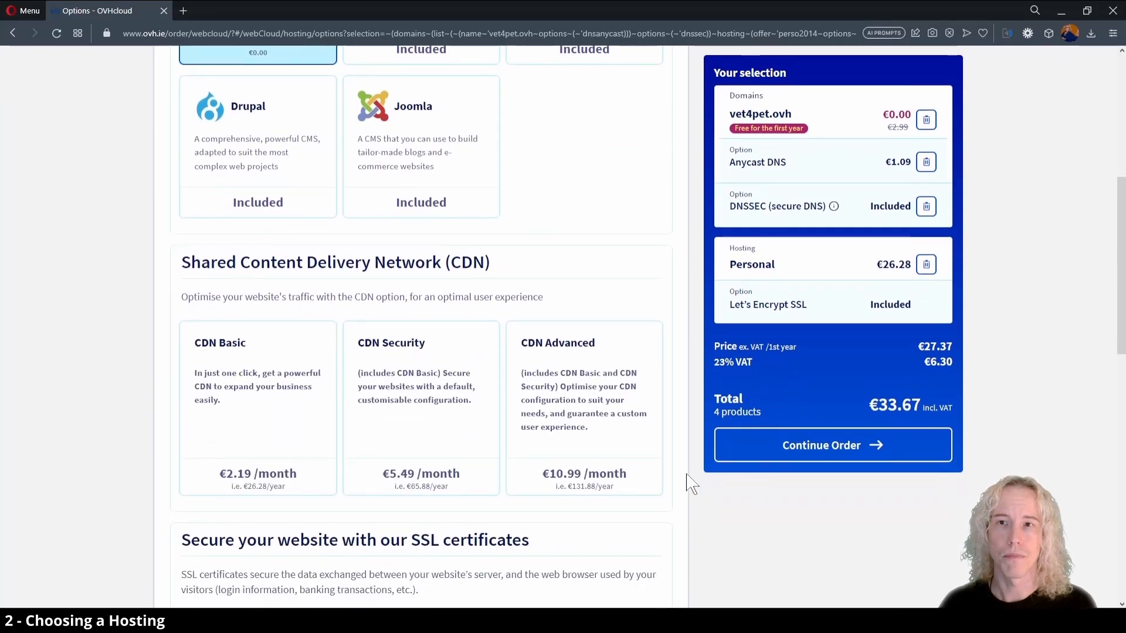
click(242, 402)
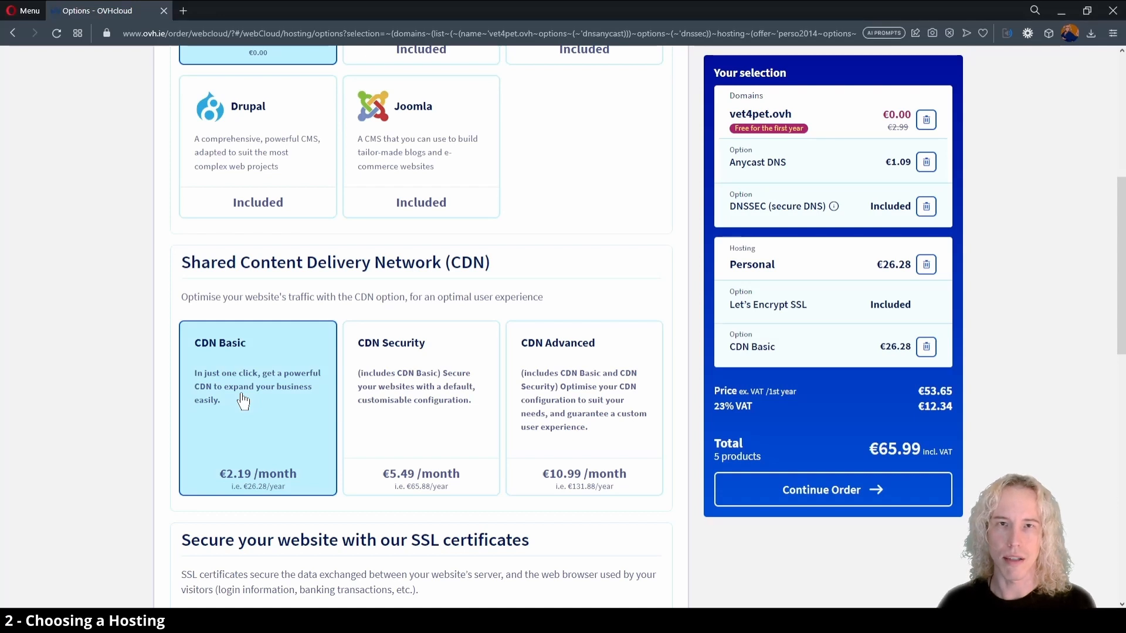
Remove the CDN Basic option from the hosting plan and continue the order to the account sign-in page.
scroll(243, 402, down, 5)
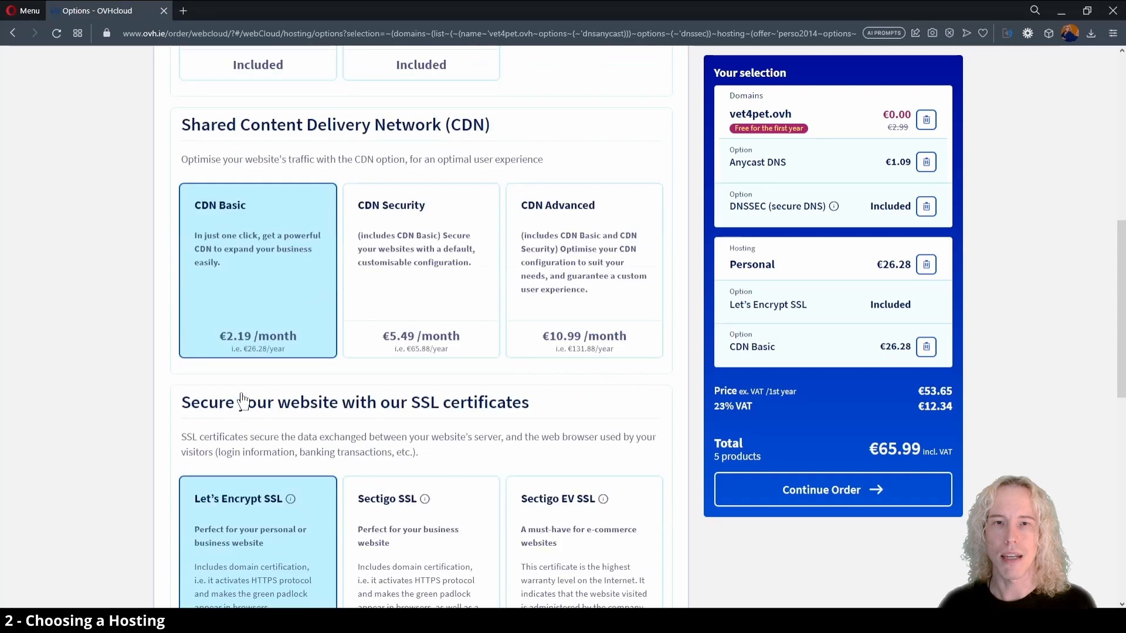
scroll(243, 402, down, 2)
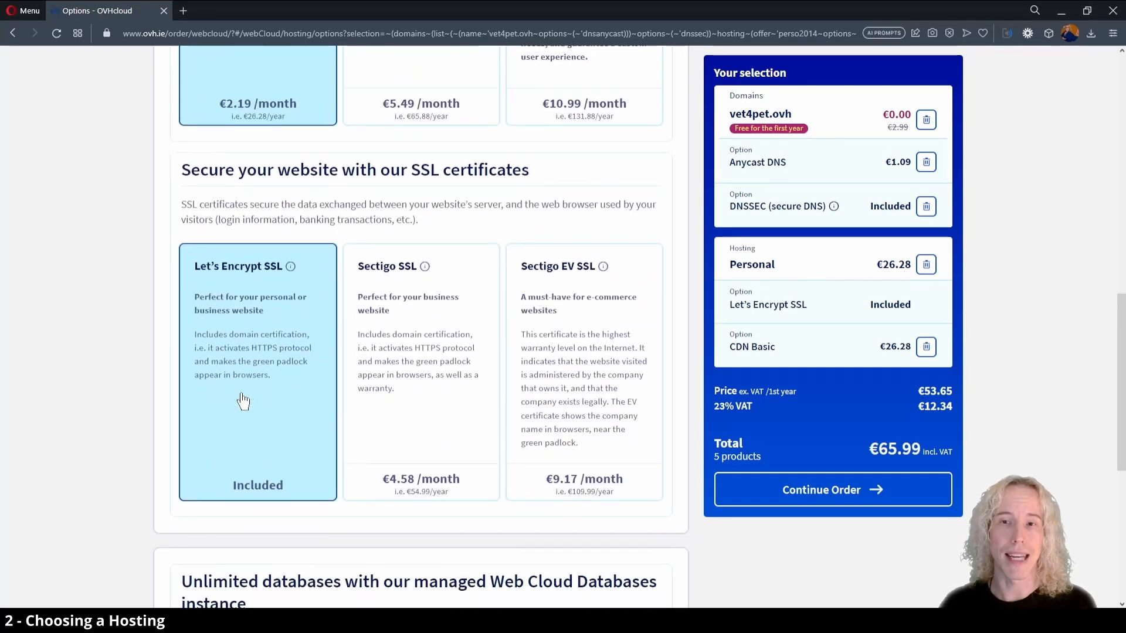
scroll(243, 401, down, 5)
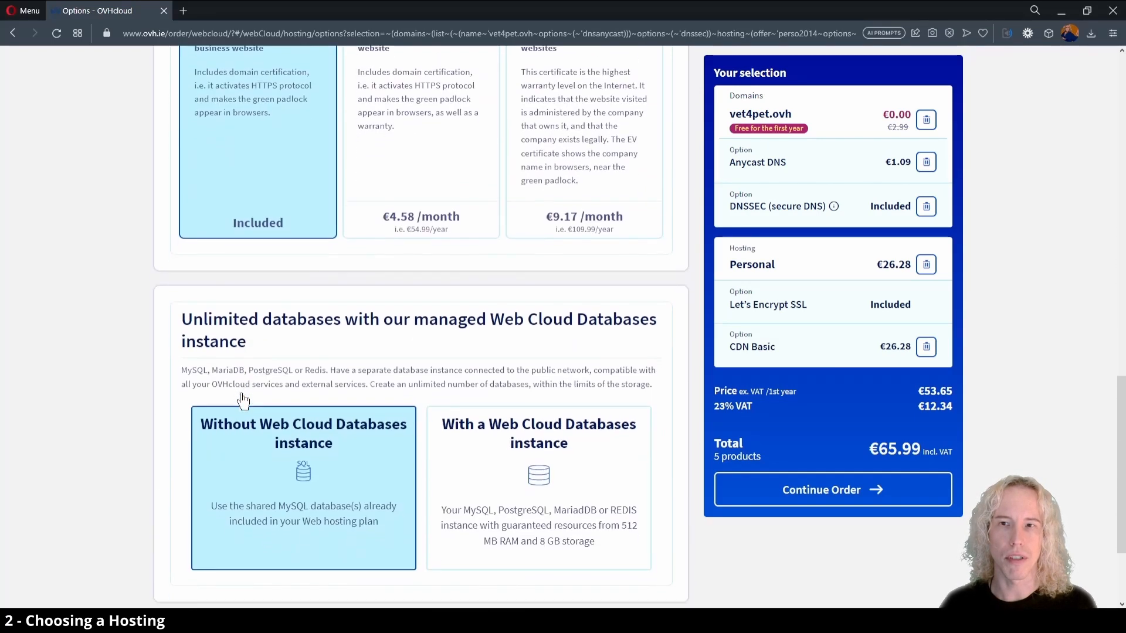
scroll(258, 344, up, 3)
scroll(258, 343, up, 5)
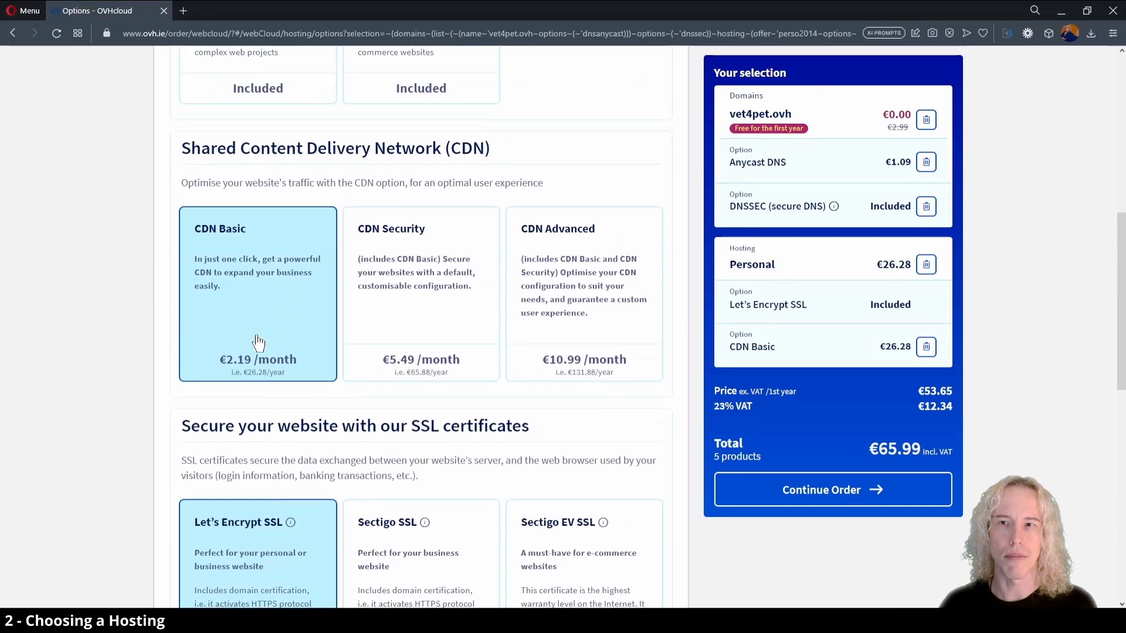
click(926, 347)
scroll(679, 322, up, 6)
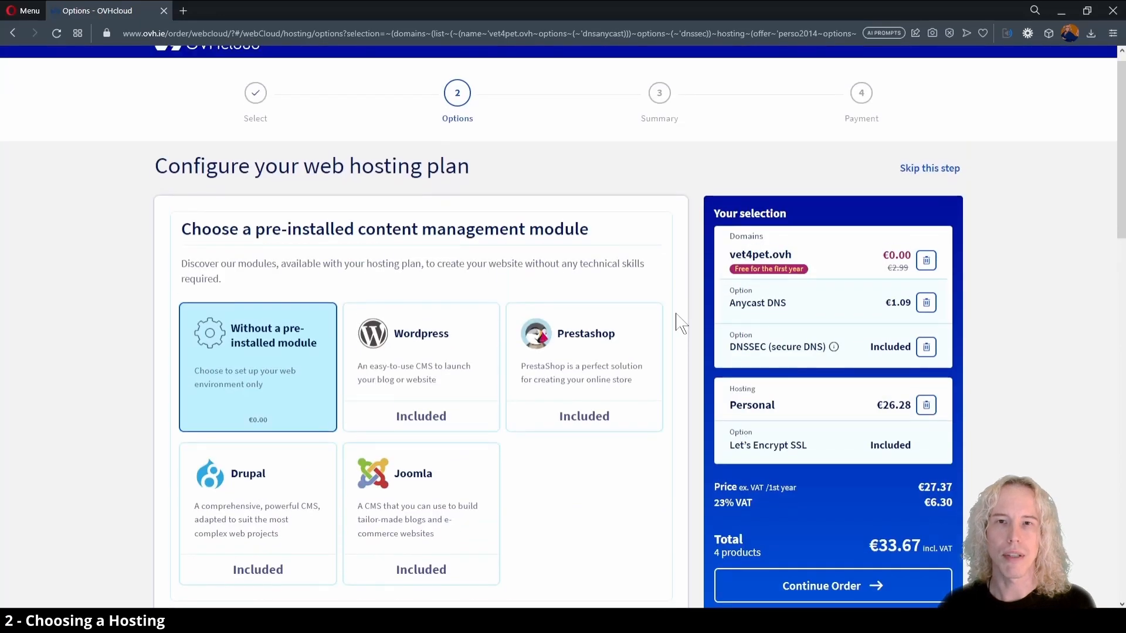
click(848, 603)
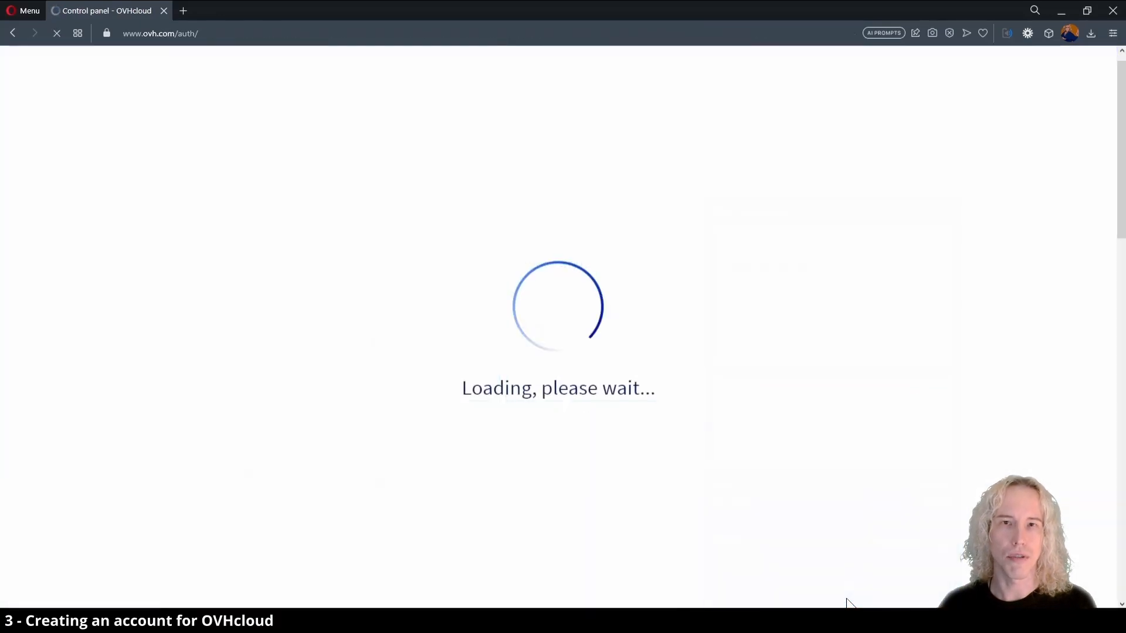
Go through the new-customer form's name, email, password and consent fields without filling them in.
click(703, 251)
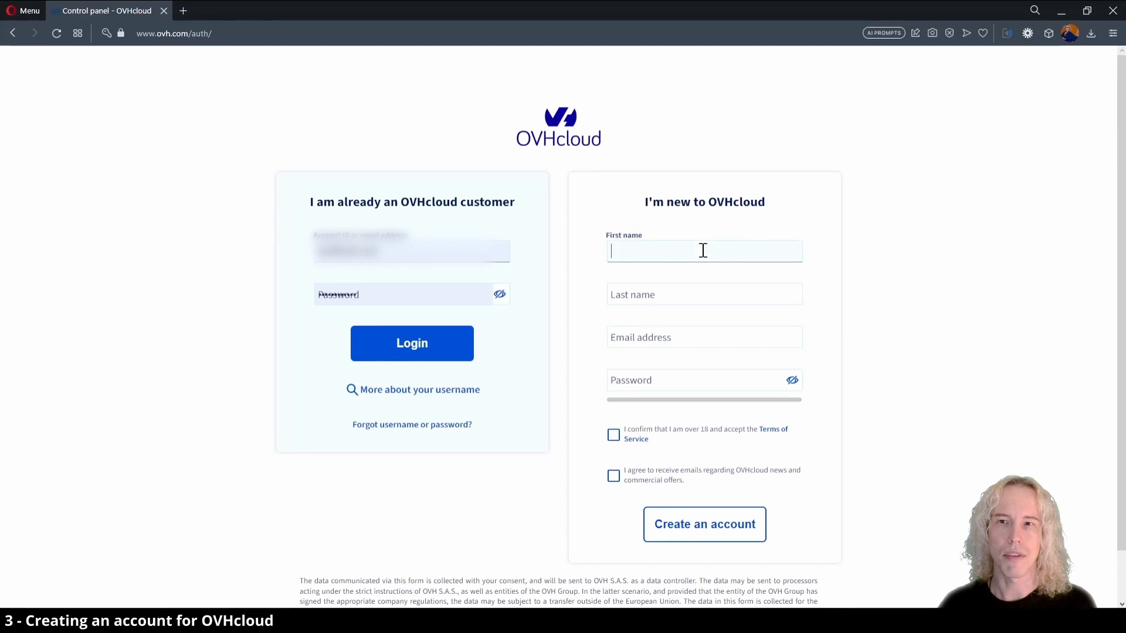
click(686, 295)
click(681, 337)
click(674, 384)
double_click(614, 435)
double_click(615, 477)
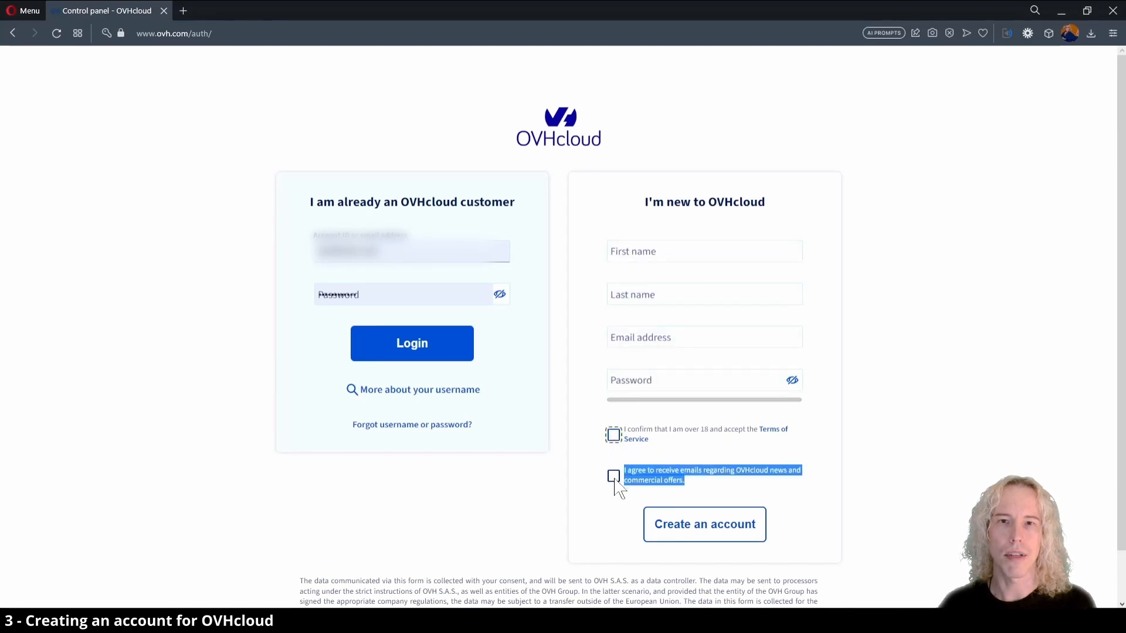
Log in with the existing customer account and proceed from the order summary to payment.
click(411, 345)
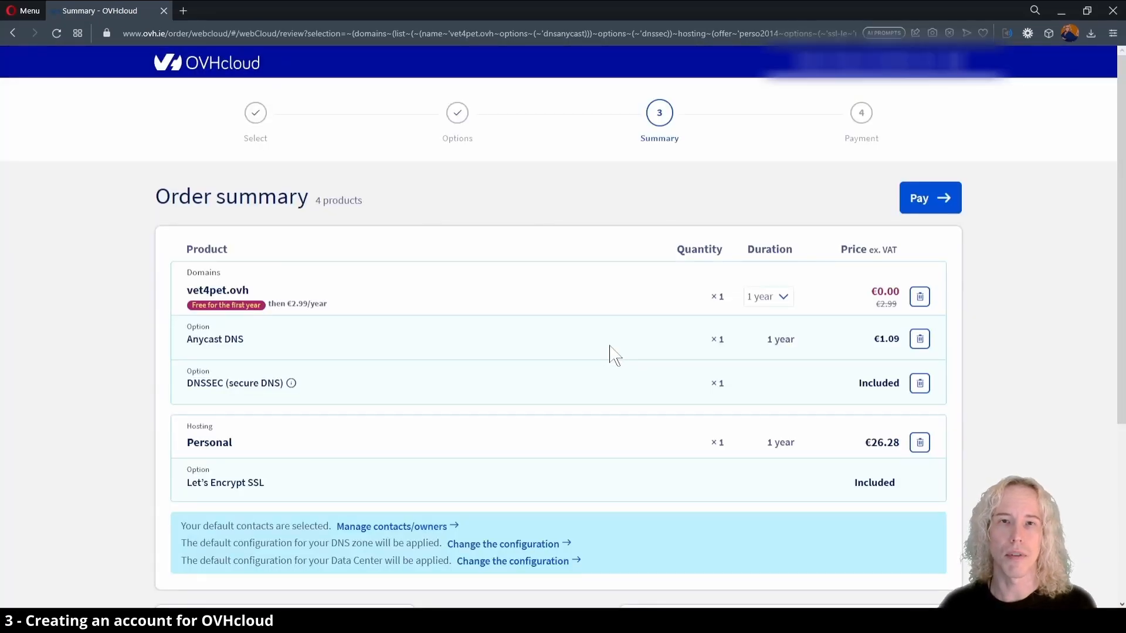
scroll(662, 352, down, 4)
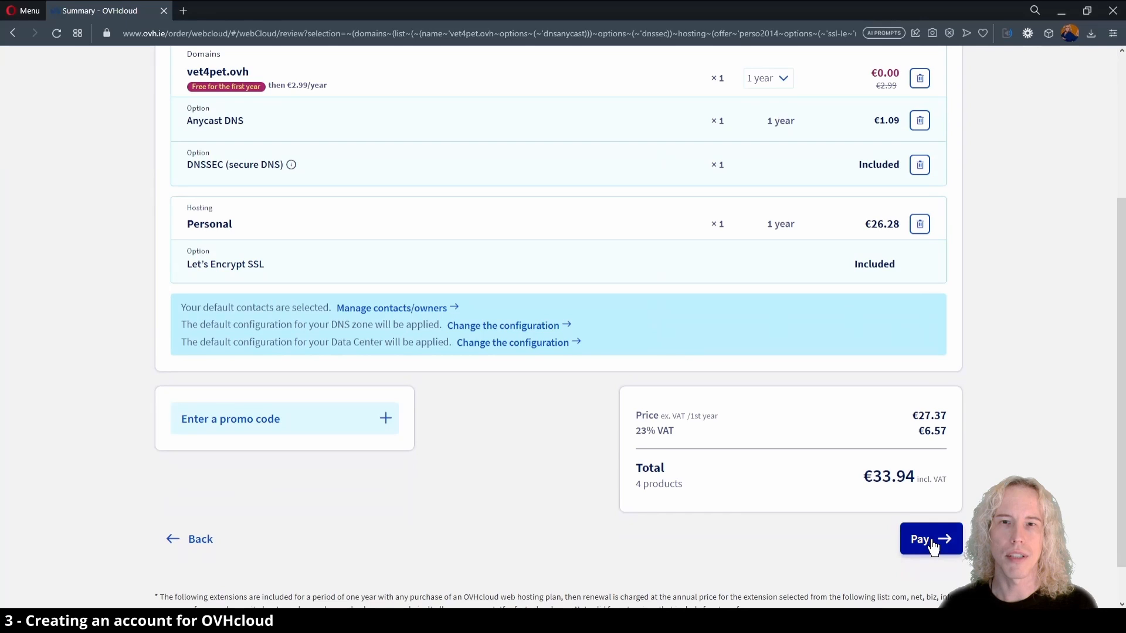
click(931, 540)
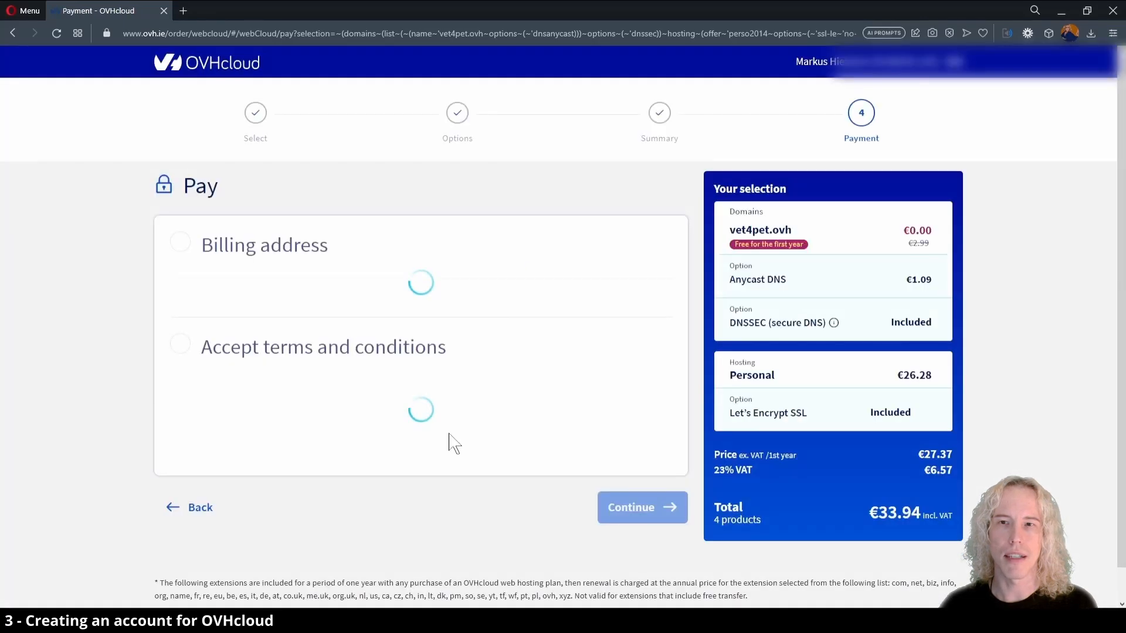
Accept the terms and conditions and pay for the order with the default PayPal payment method.
scroll(452, 445, down, 3)
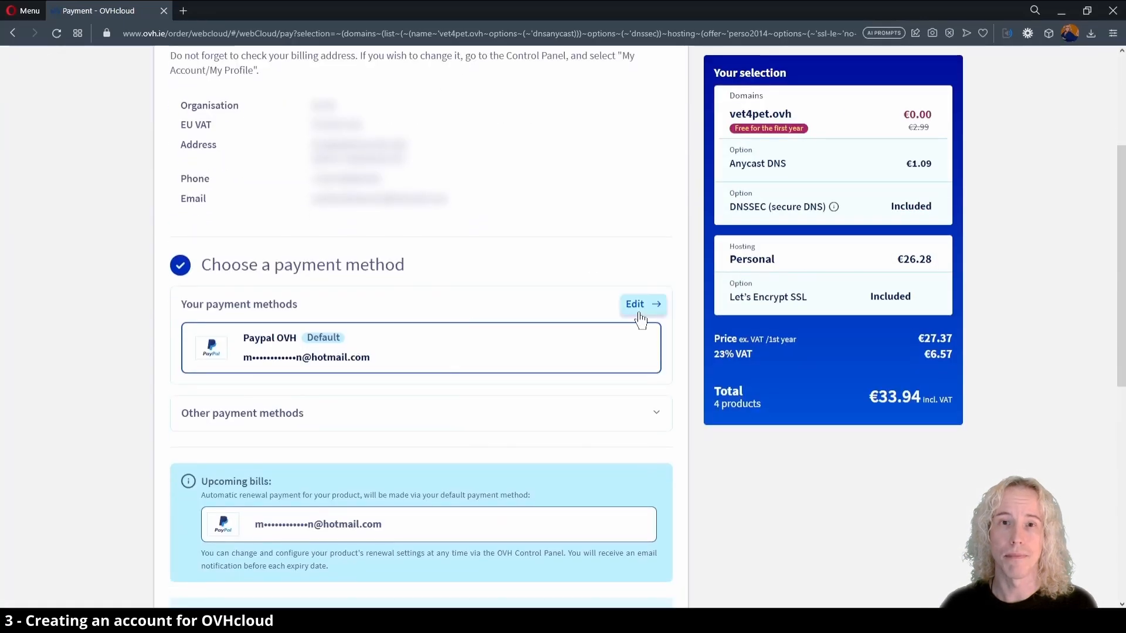
click(637, 305)
scroll(685, 443, down, 10)
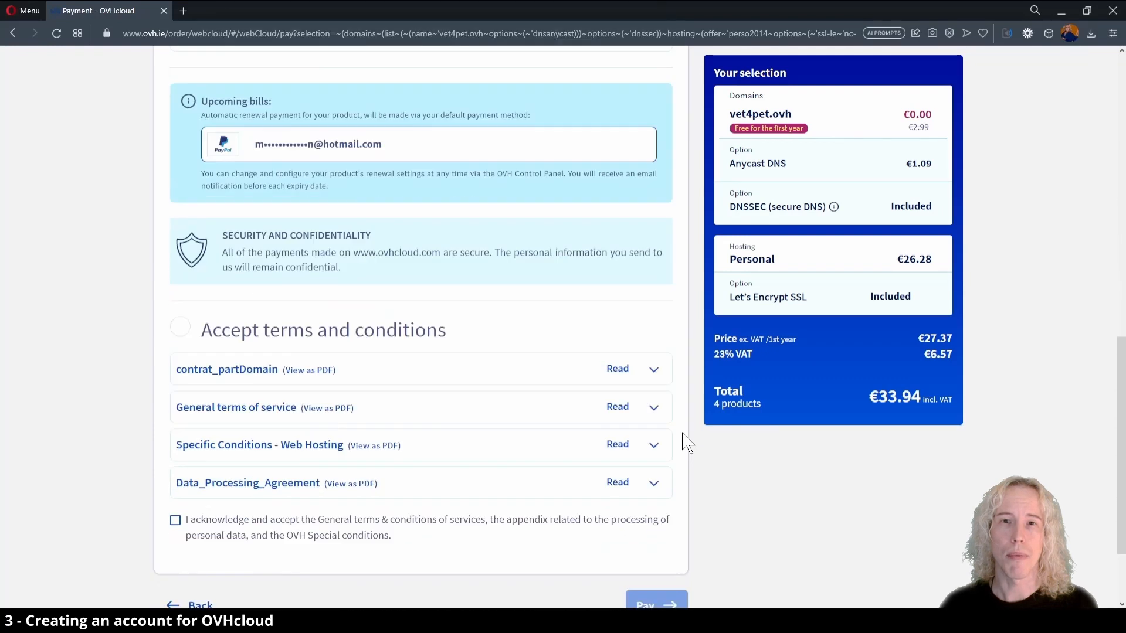
click(176, 456)
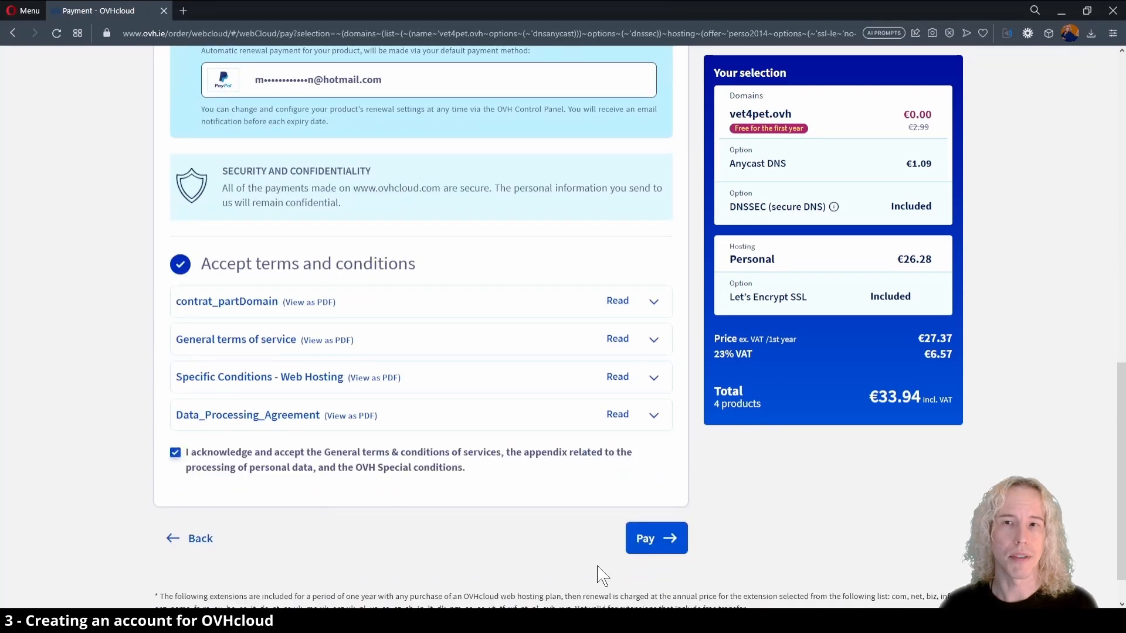
click(651, 542)
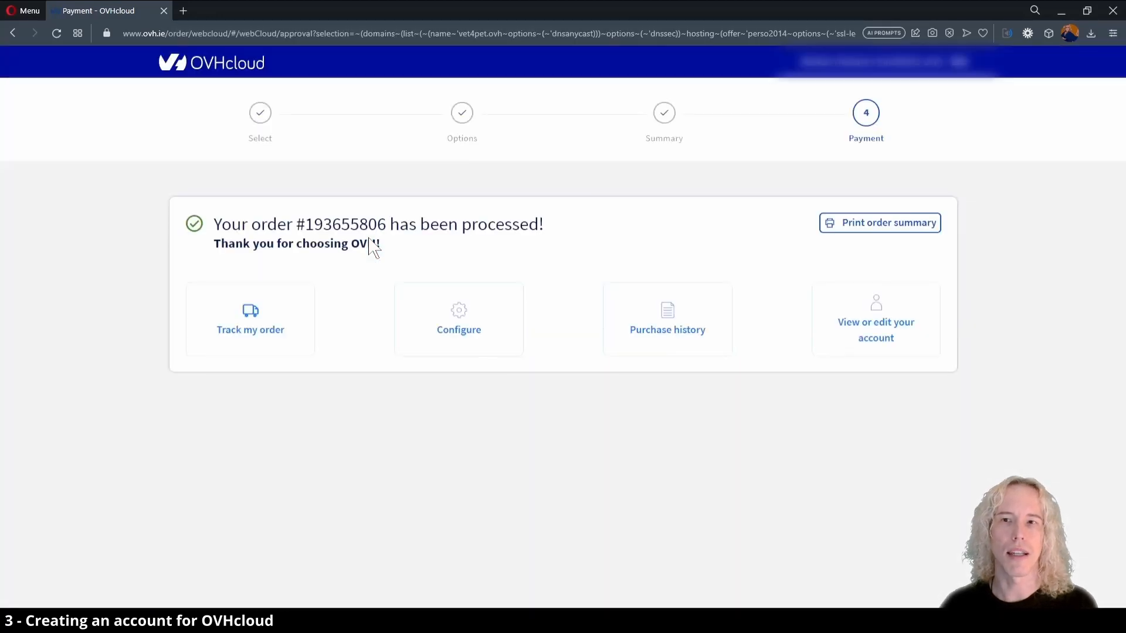
Open the configuration and tracking pages for the processed order and review its order history and order summary.
click(458, 321)
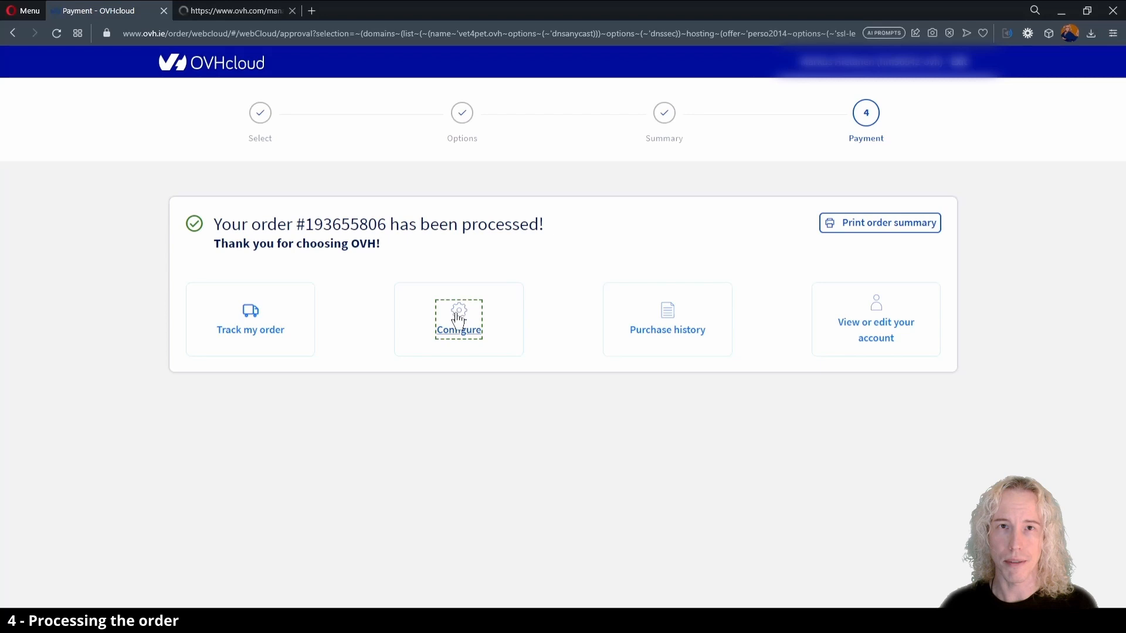
click(250, 326)
click(229, 11)
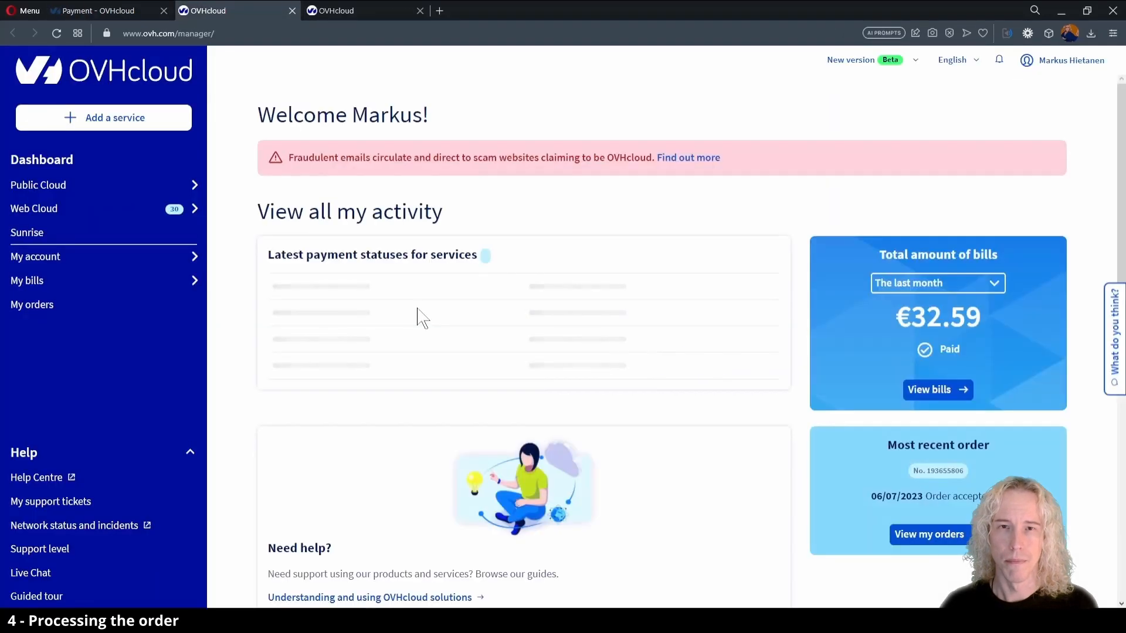
click(370, 11)
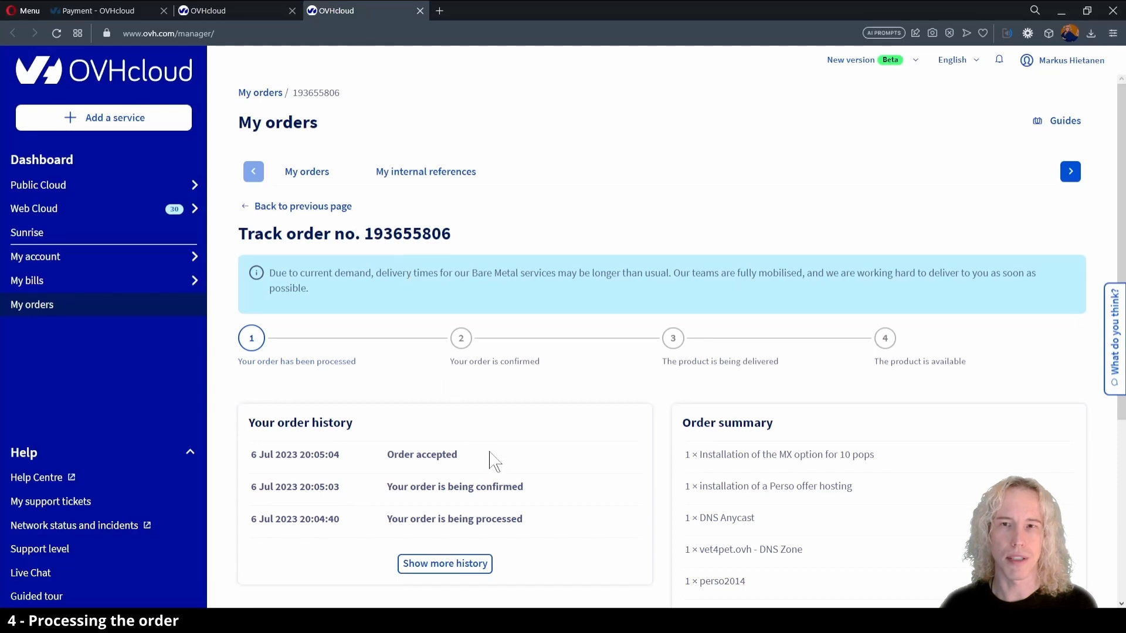
scroll(492, 460, down, 3)
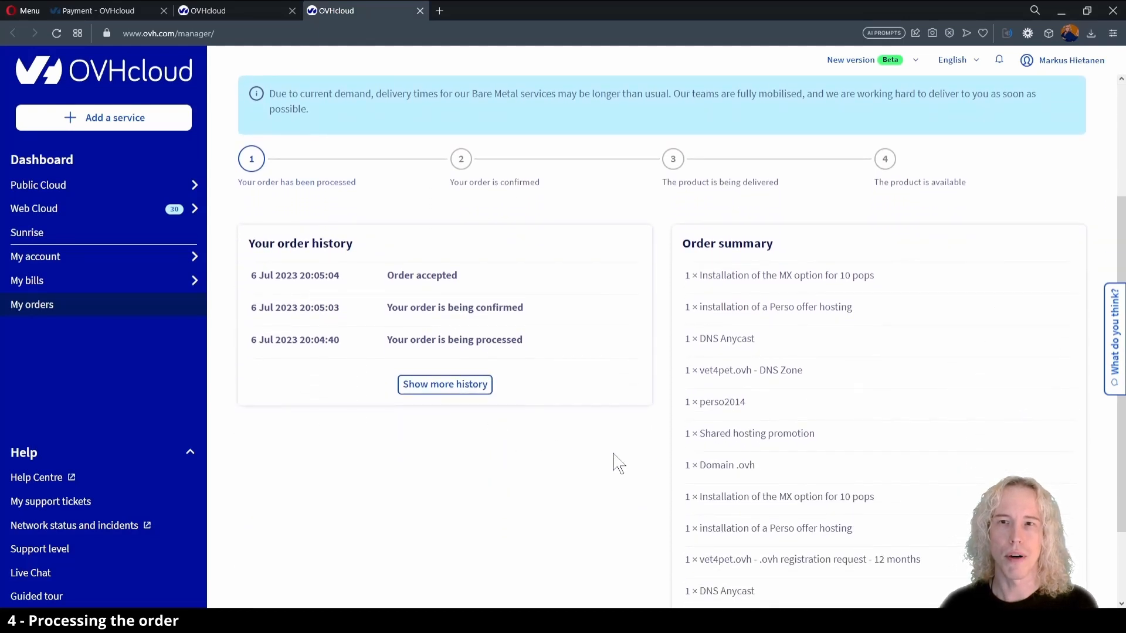
scroll(612, 462, down, 2)
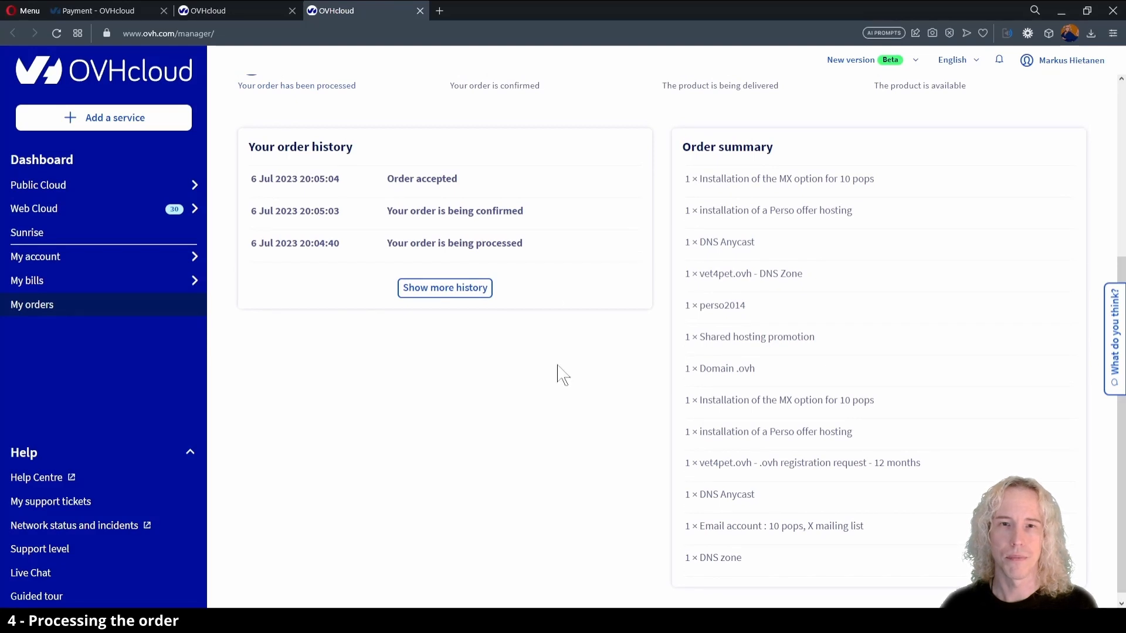
key(ctrl+w)
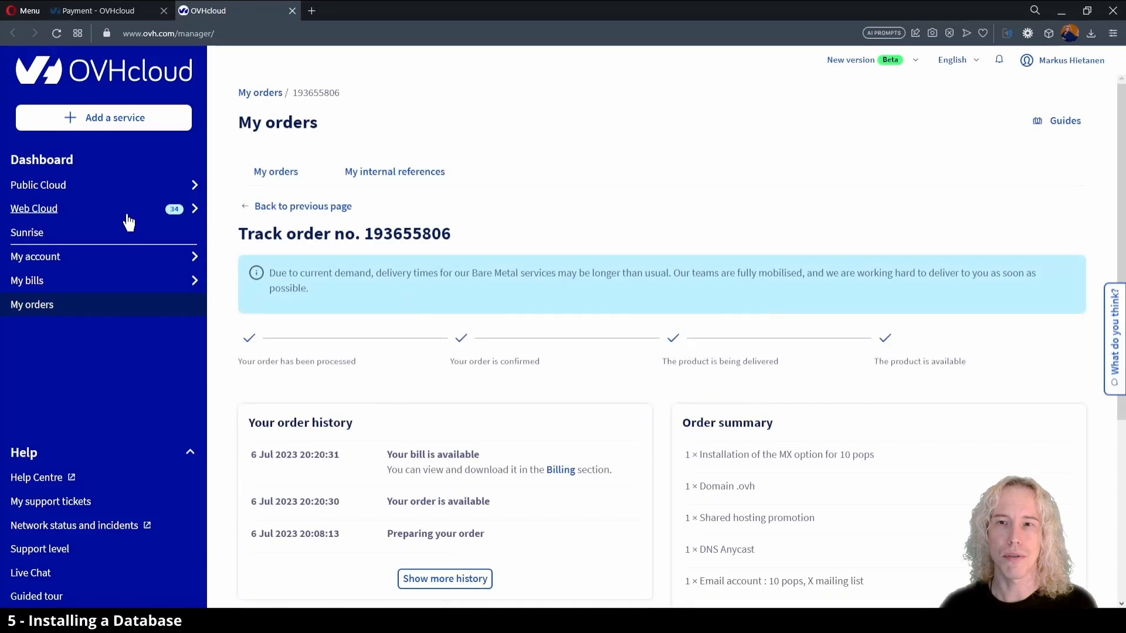
Open the vet4pet.ovh hosting plan from the Web Cloud services and look at its Multisite and 1-click modules pages.
click(127, 213)
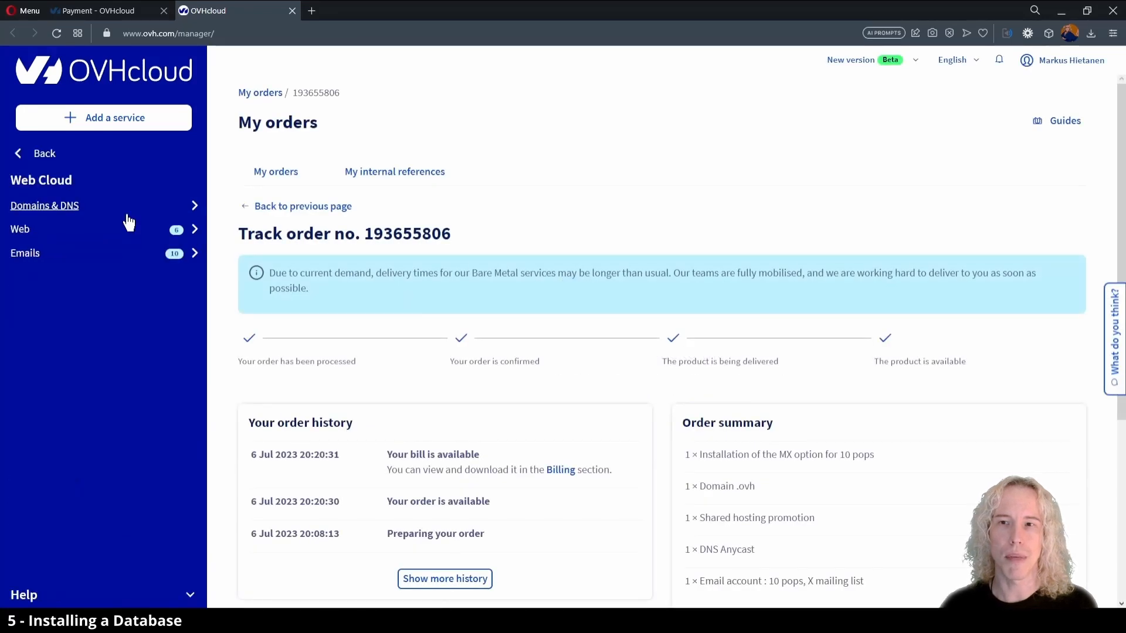
click(100, 233)
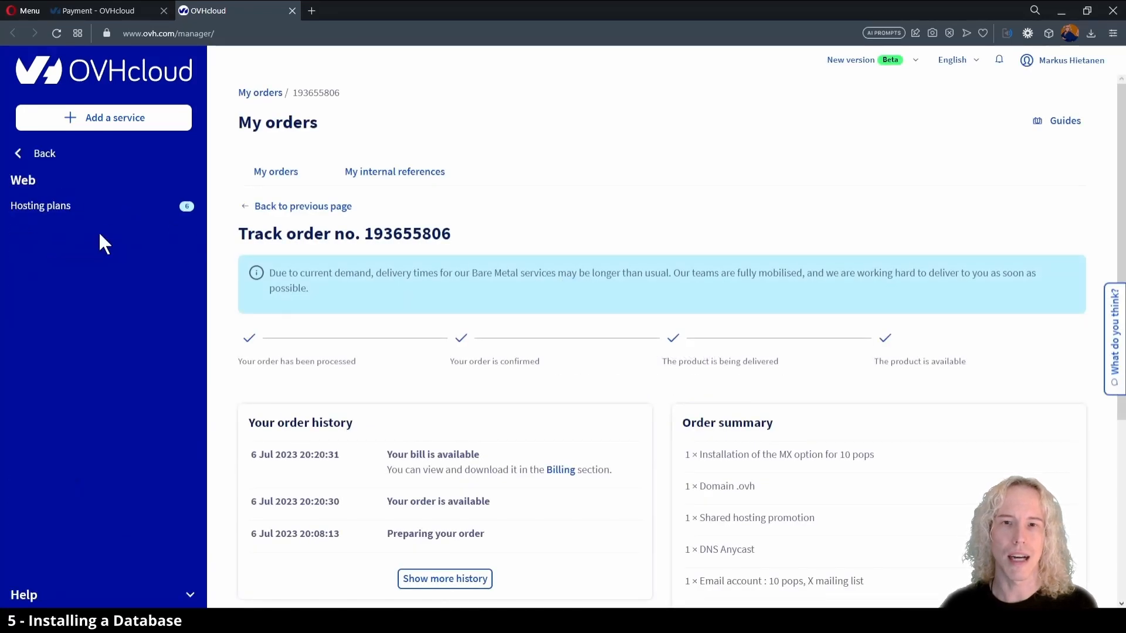
click(93, 212)
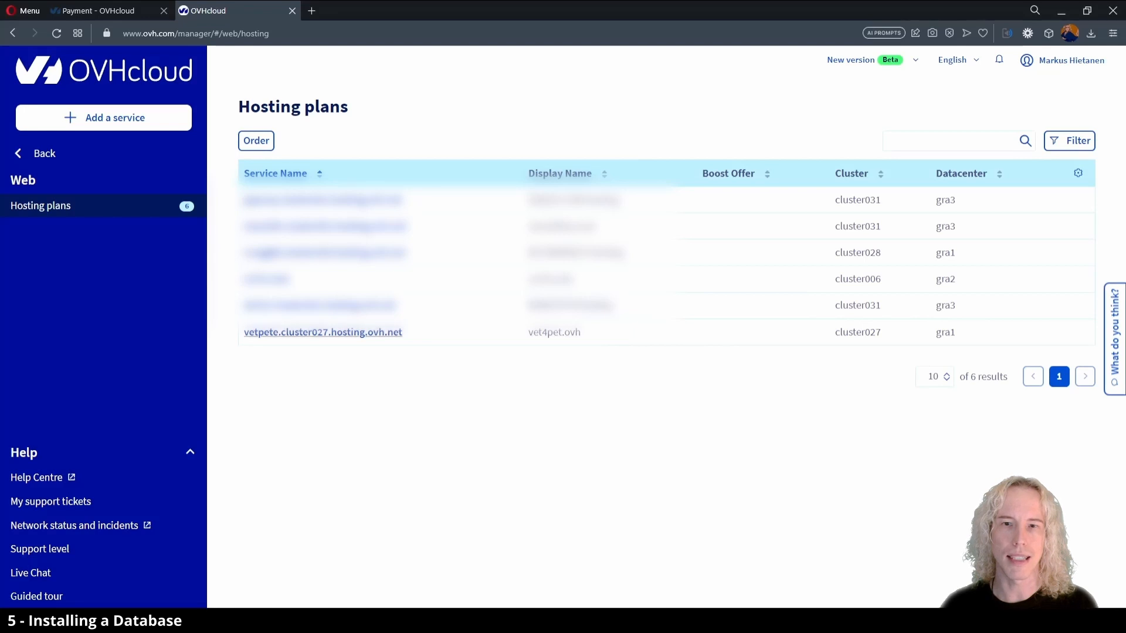
click(363, 337)
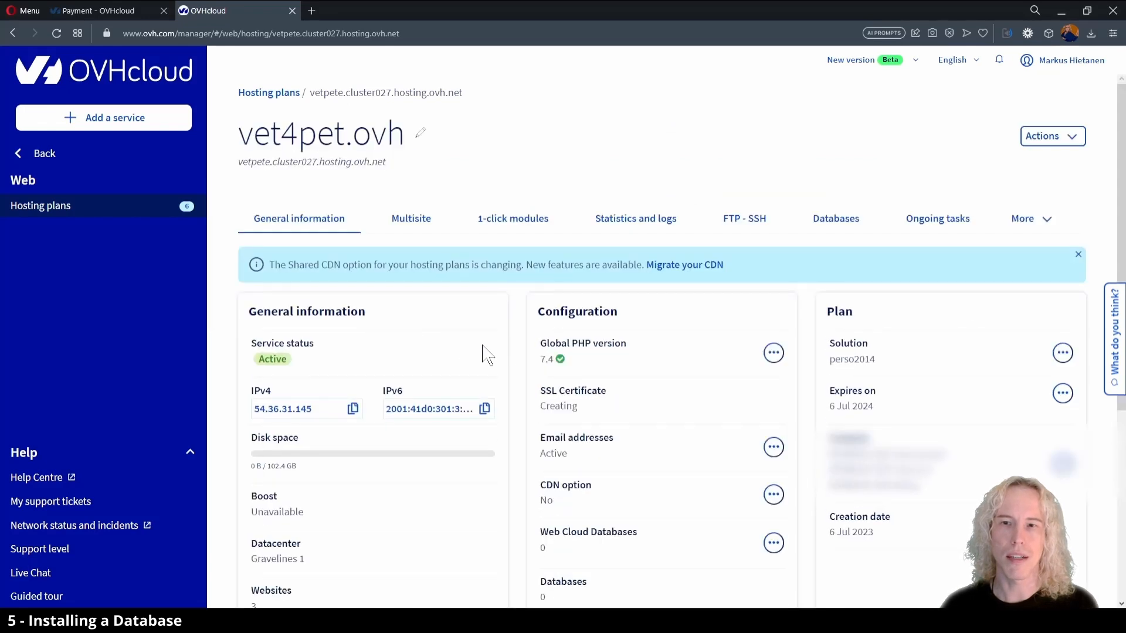
click(424, 227)
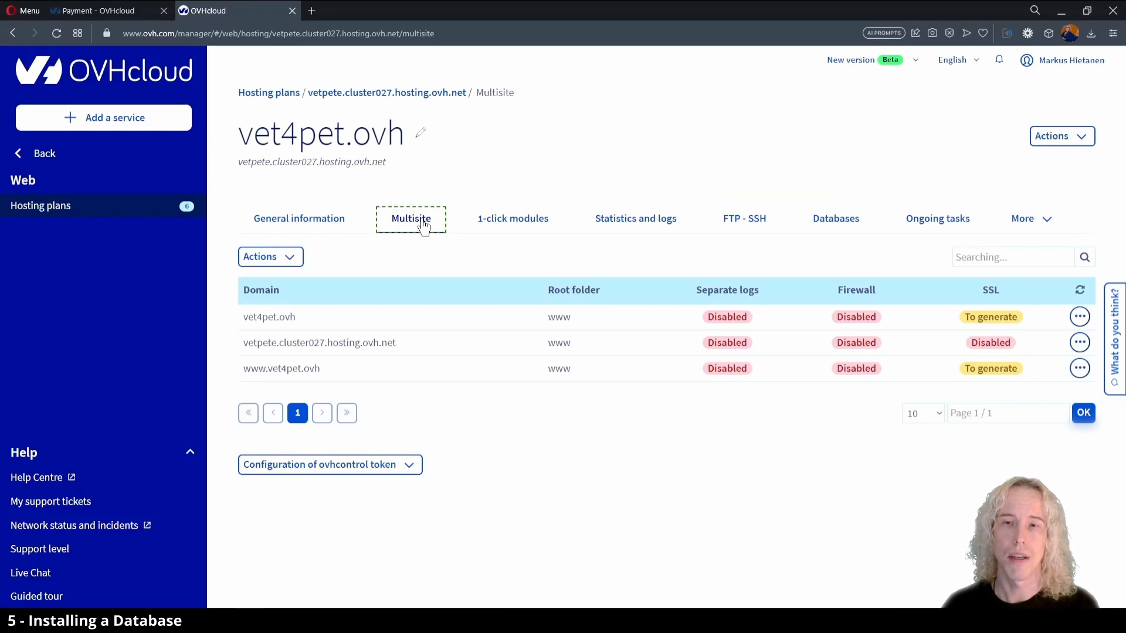
click(514, 226)
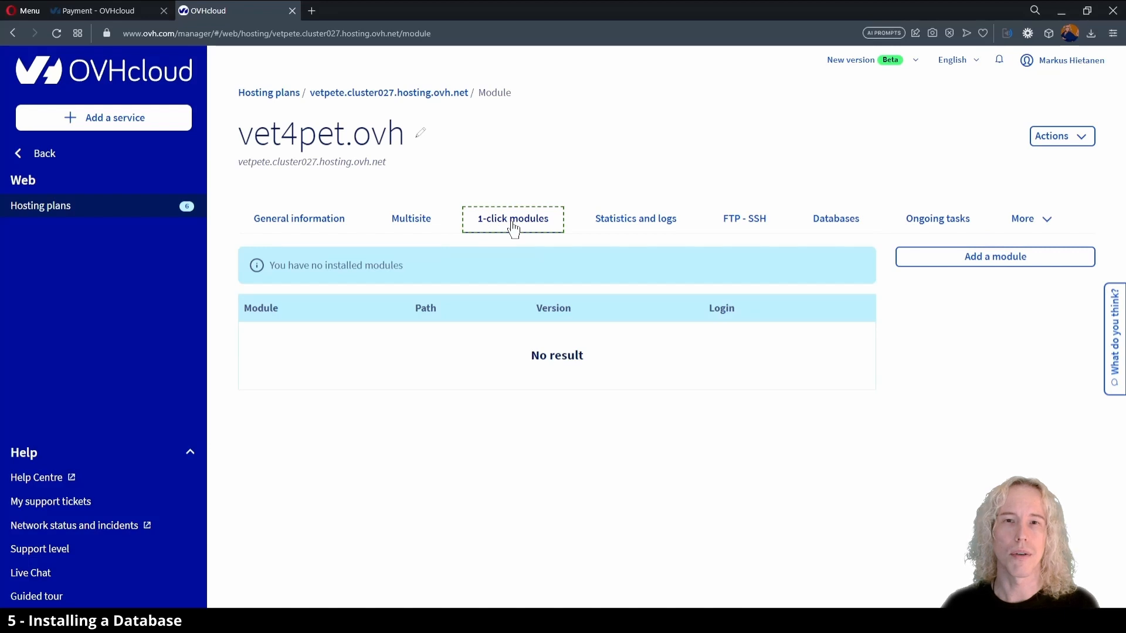
Start creating a database for the hosting plan with type Personal SQL 200 MB and engine MySQL 5.7.
click(825, 227)
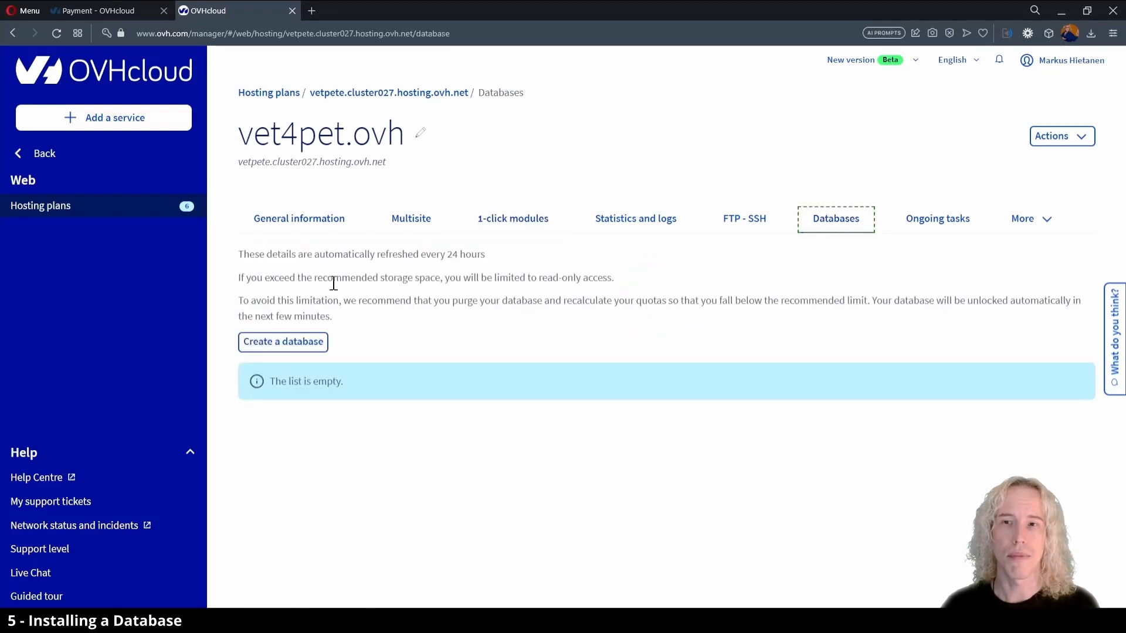
click(284, 344)
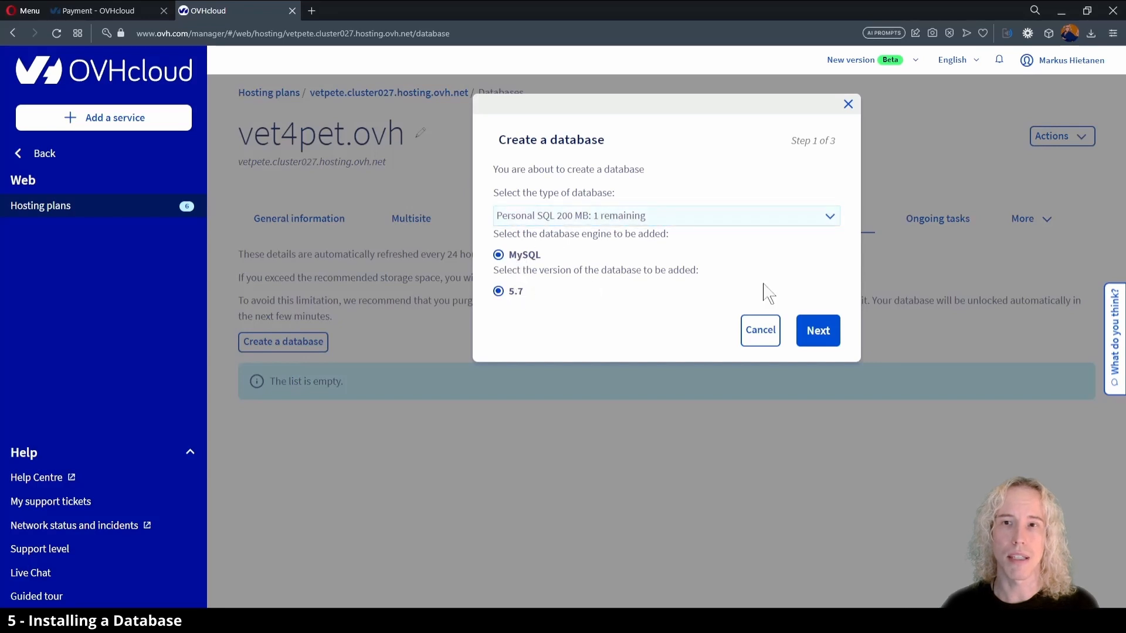
click(832, 339)
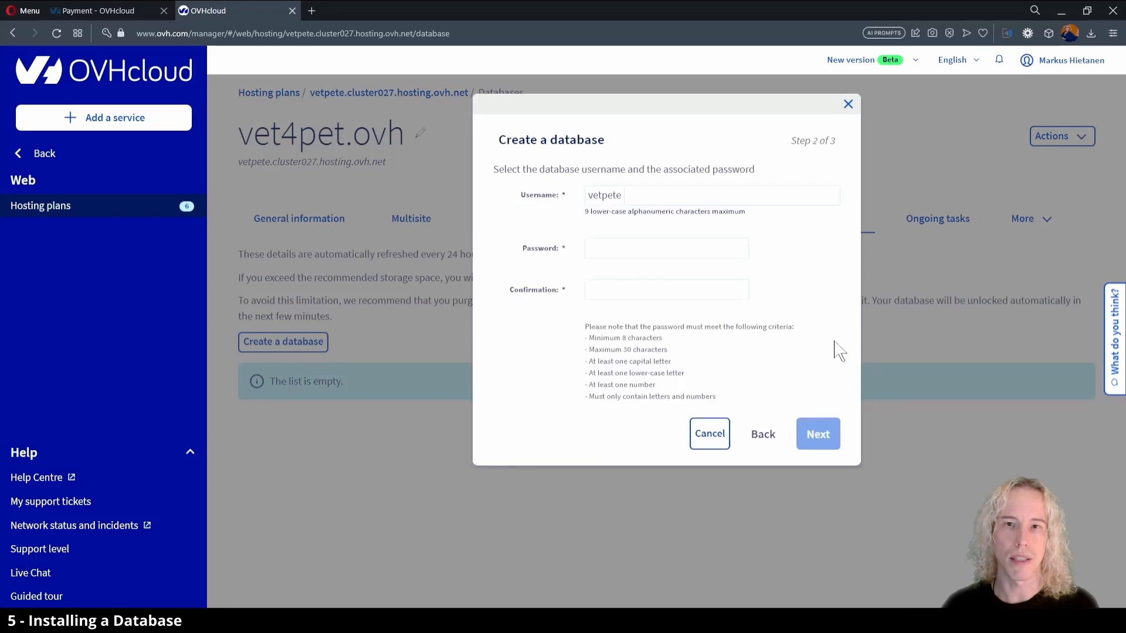
Complete the database username with the suffix voipulla, enter and confirm the database password, and create the database.
click(695, 192)
text(voipulla)
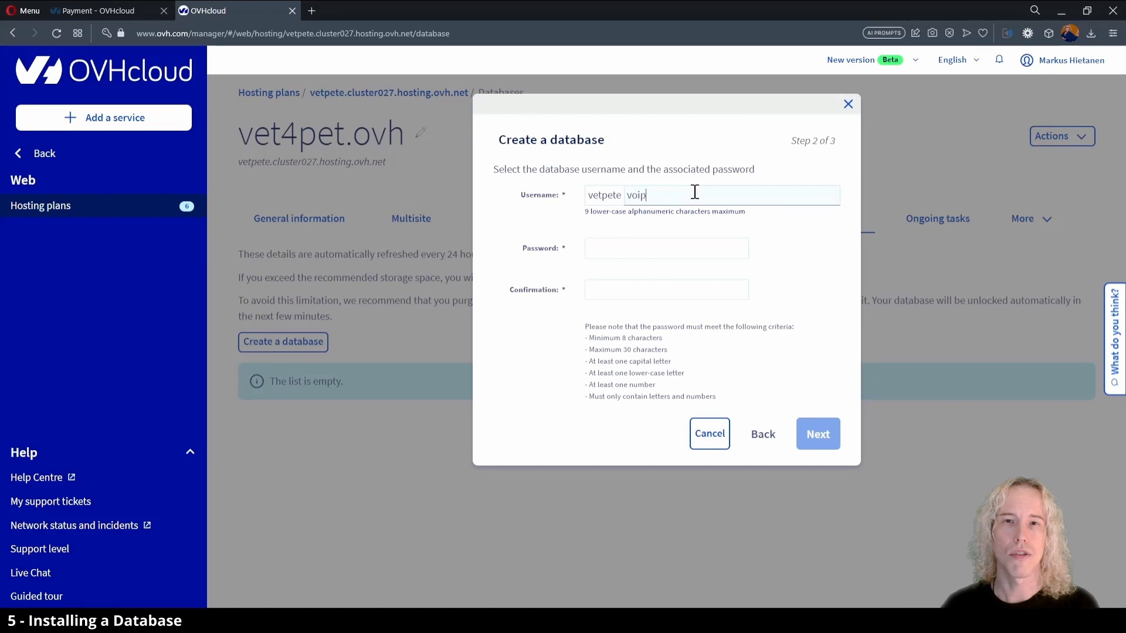
click(628, 248)
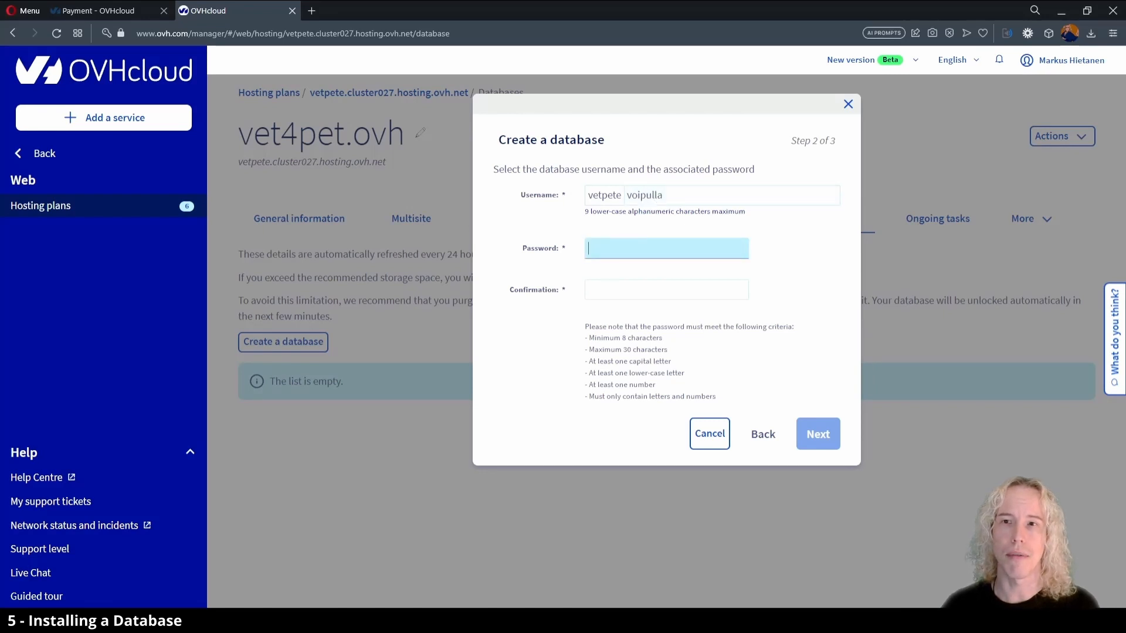
key(ctrl+v)
click(622, 292)
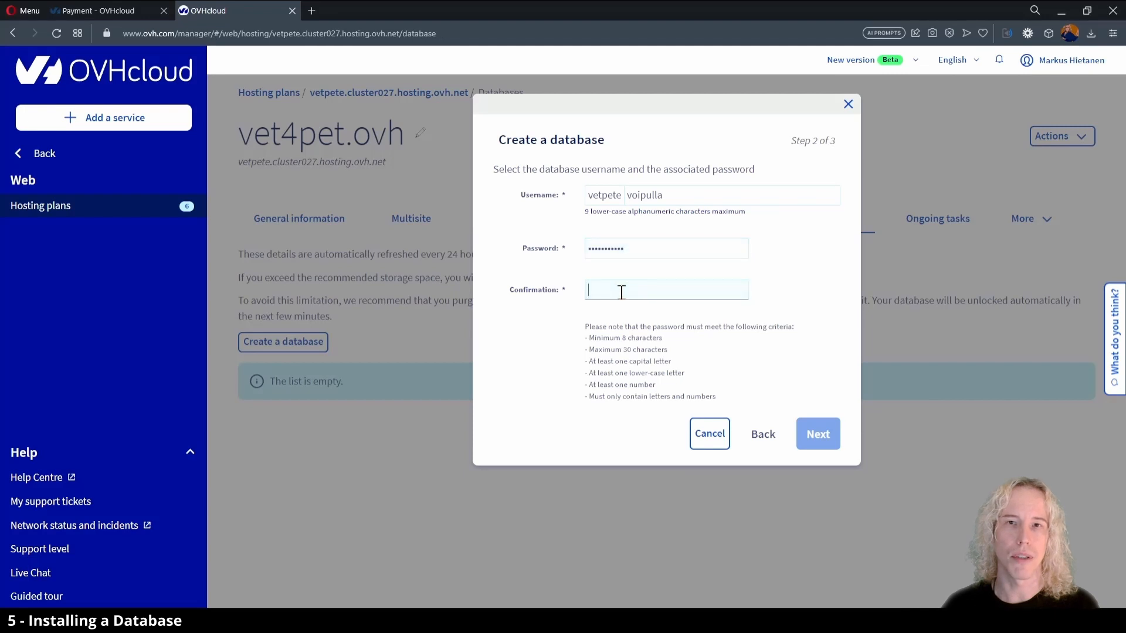
key(ctrl+v)
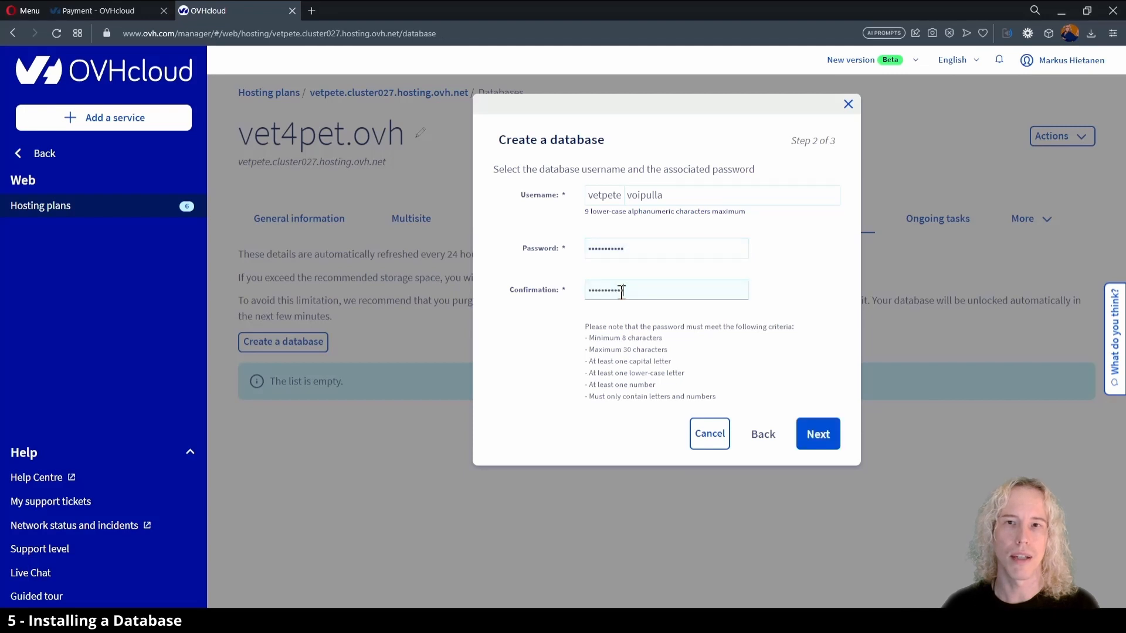
click(820, 450)
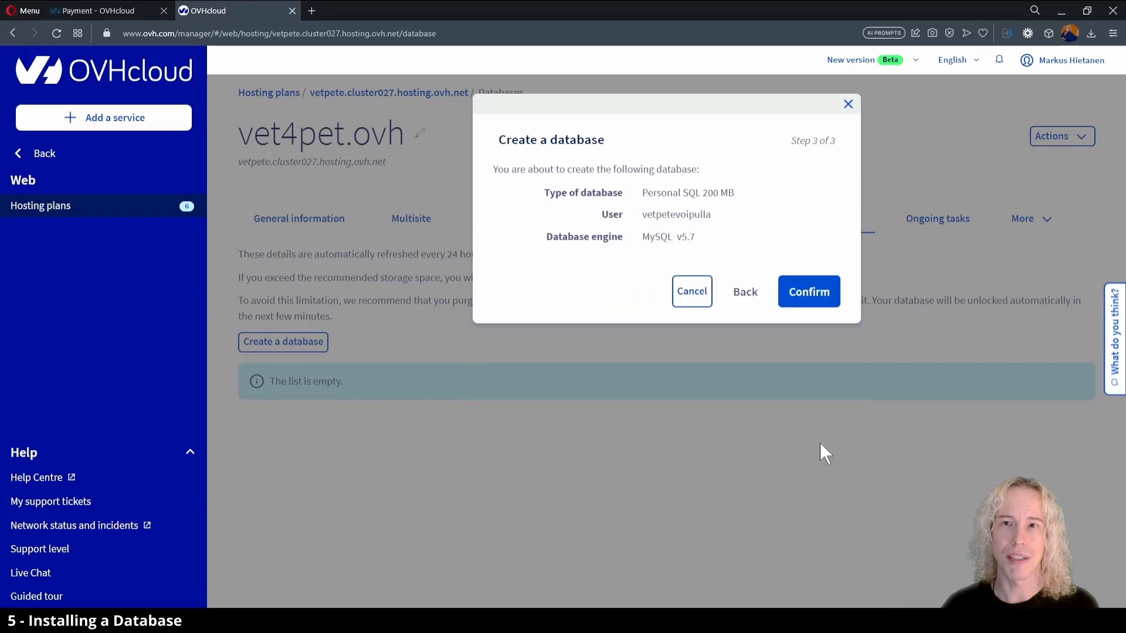
click(810, 293)
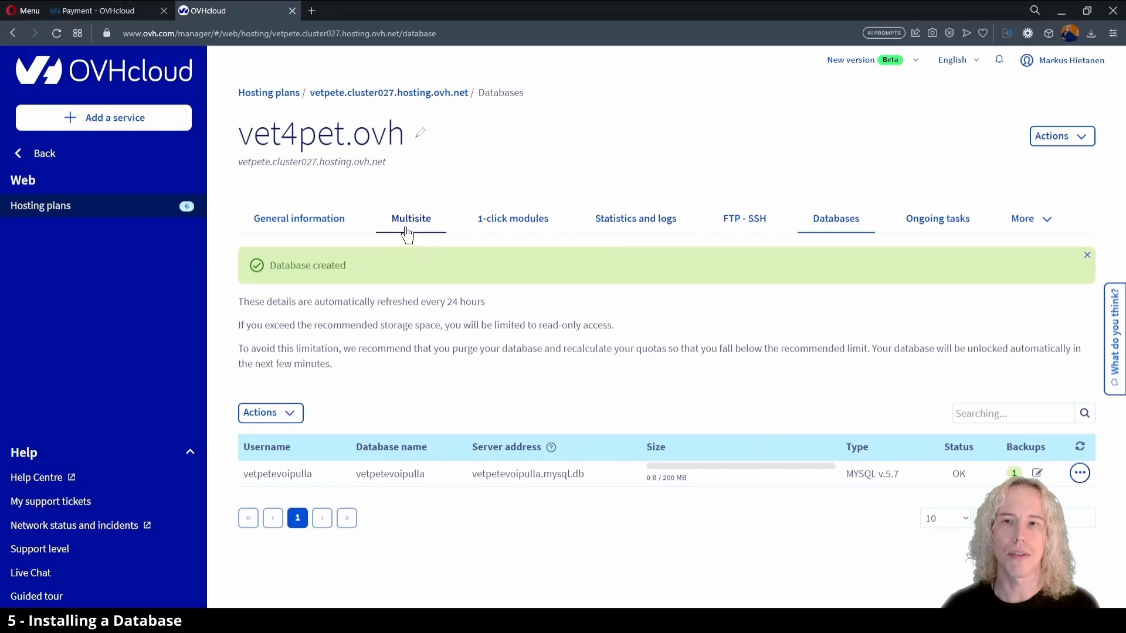
Add a WordPress 1-click module to the vet4pet.ovh hosting plan, choosing installation in Advanced mode.
click(506, 229)
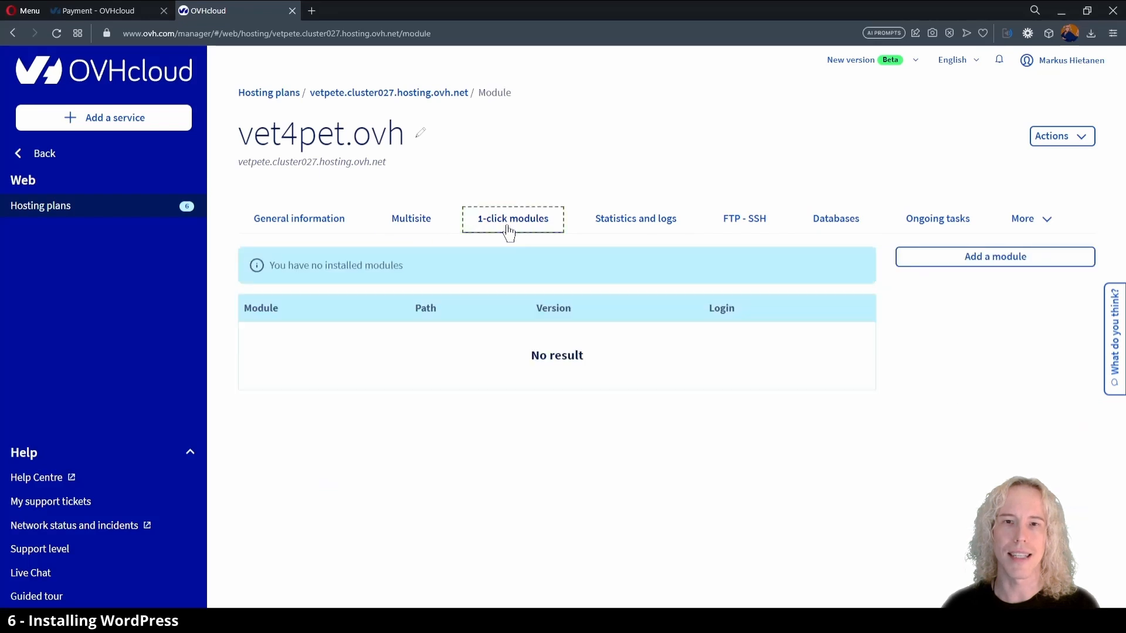
click(991, 268)
click(545, 246)
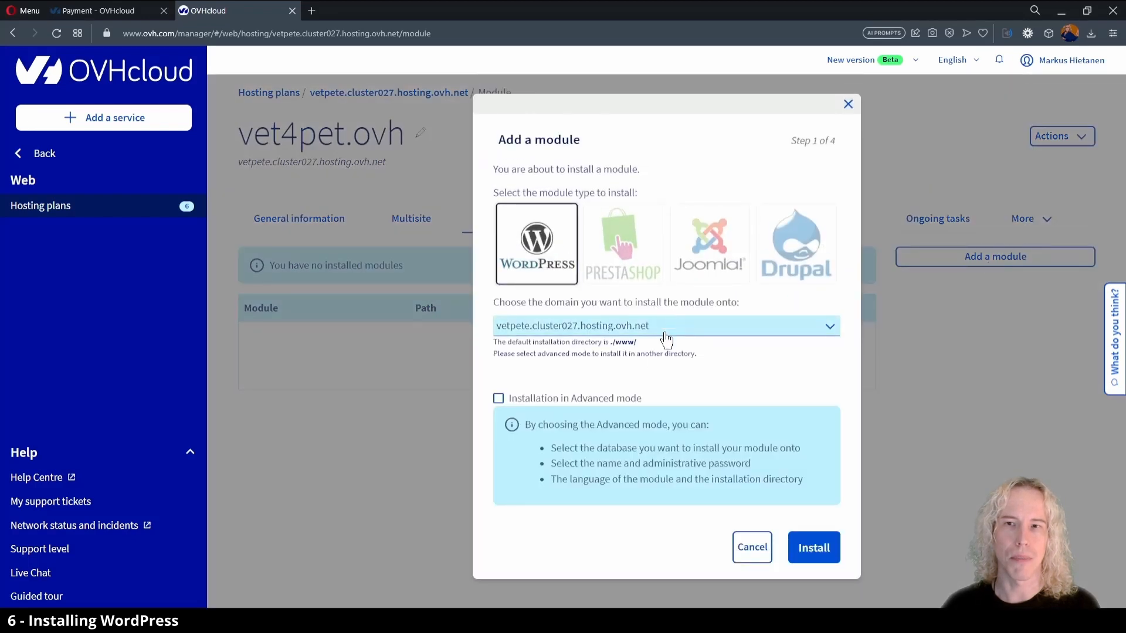
click(596, 401)
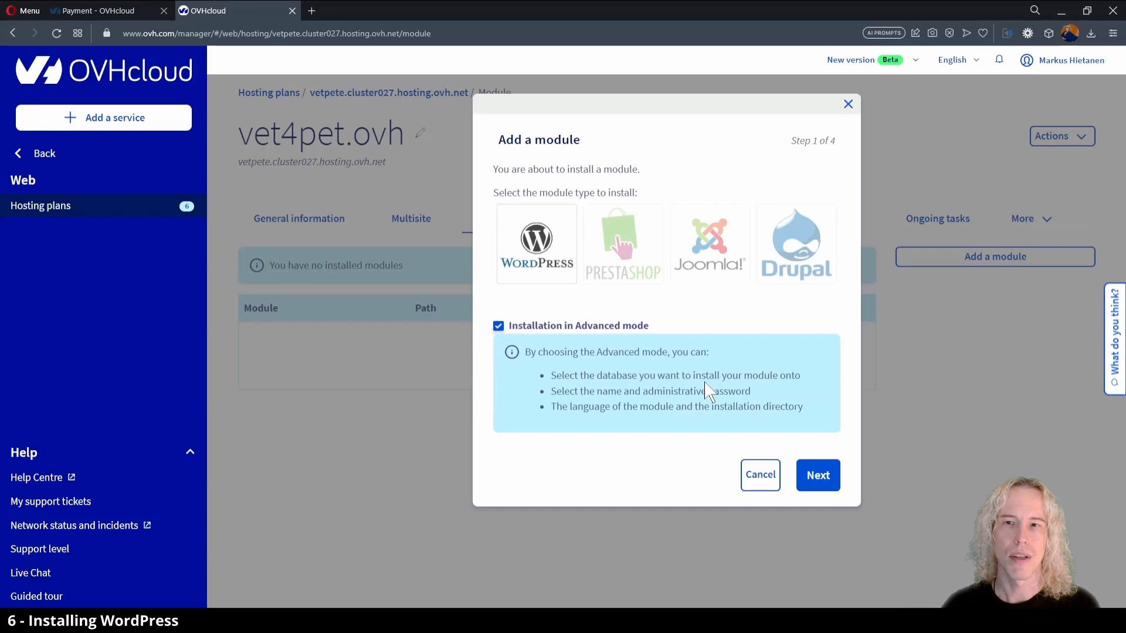
click(818, 475)
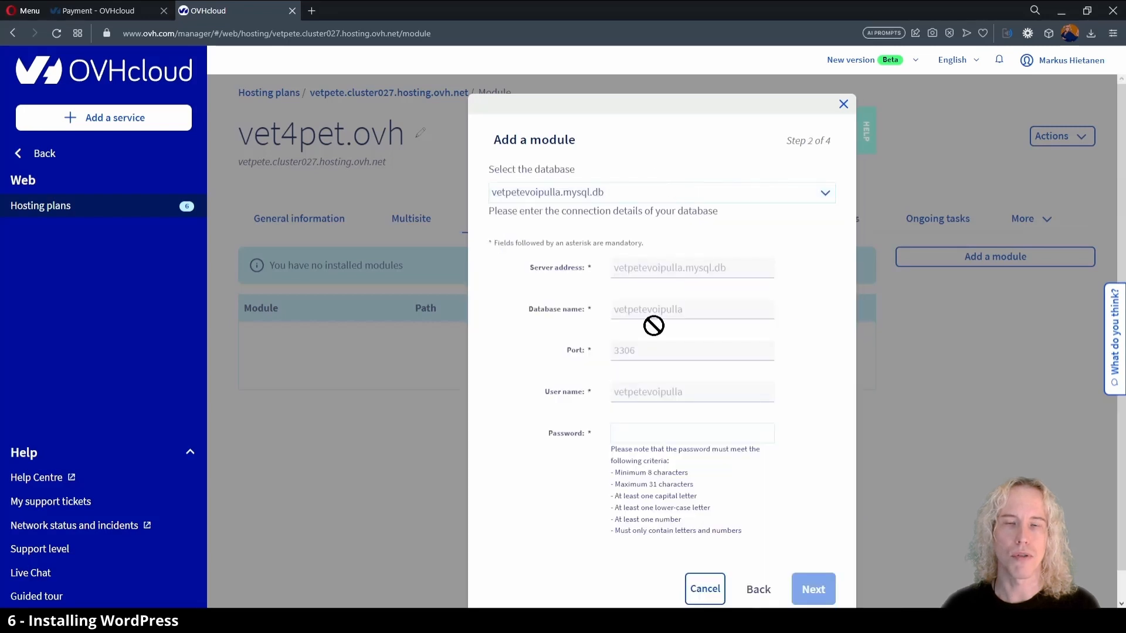
Enter the database password for vetpetevoipulla.mysql.db and continue to the module's additional information.
click(650, 435)
key(ctrl+v)
click(830, 499)
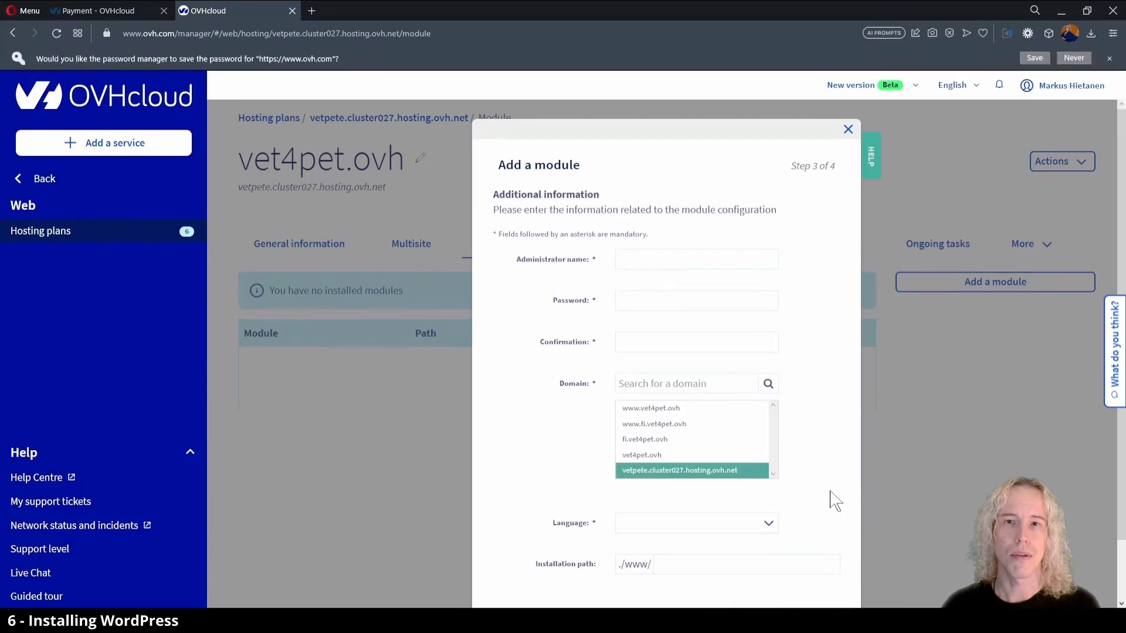
Set the WordPress administrator name to VetPet, then enter and confirm the administrator password.
click(660, 239)
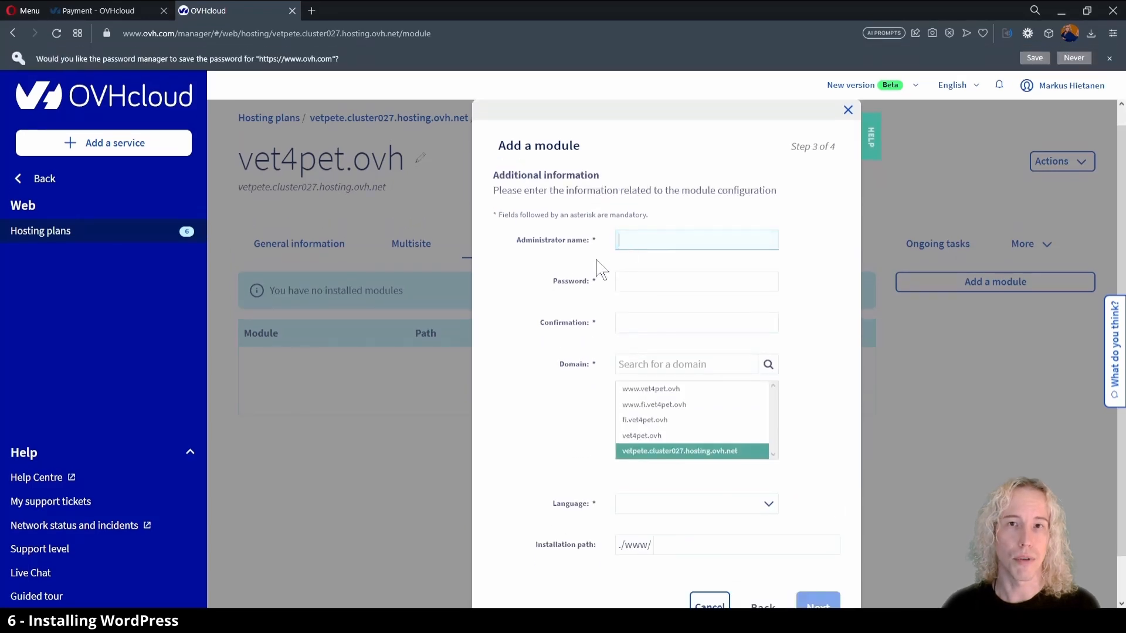
text(VetPet)
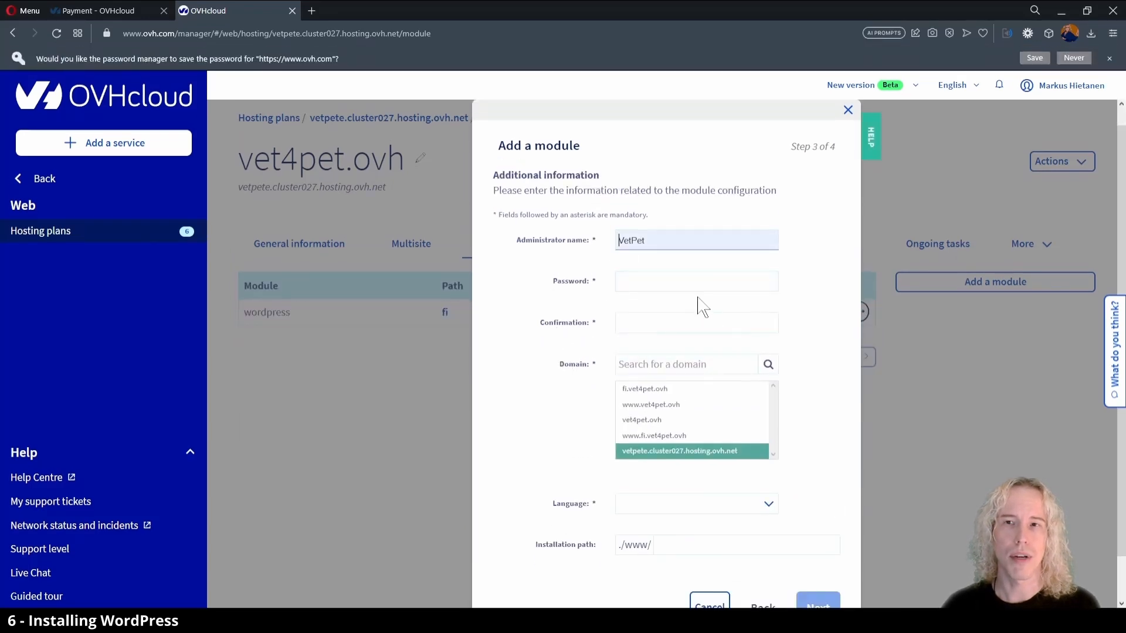
key(Tab)
key(ctrl+v)
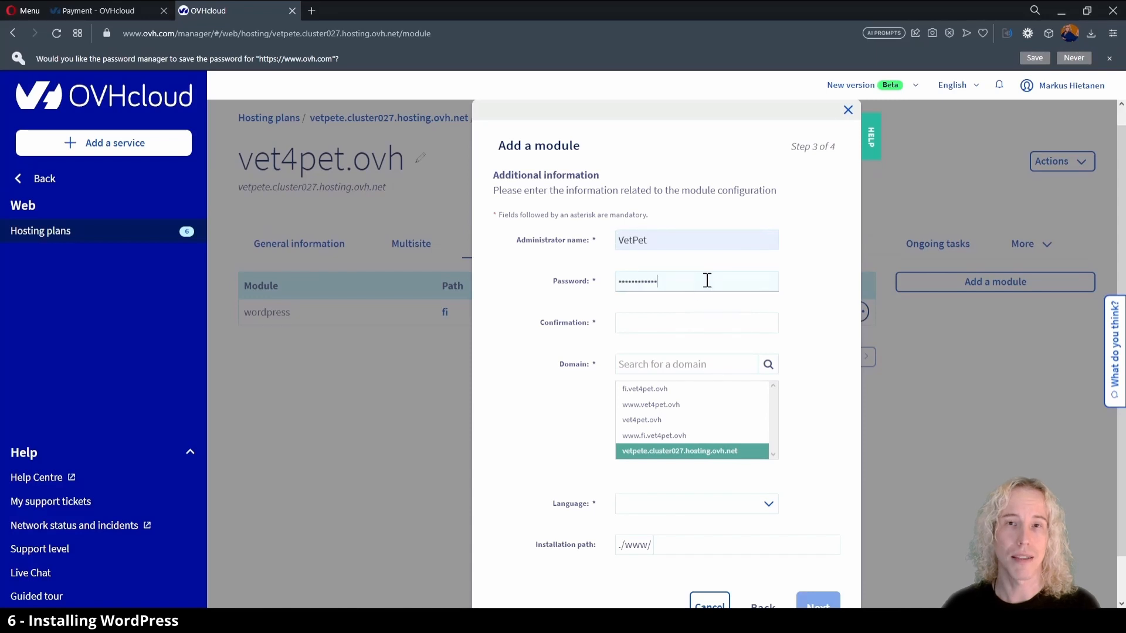
click(682, 330)
key(ctrl+v)
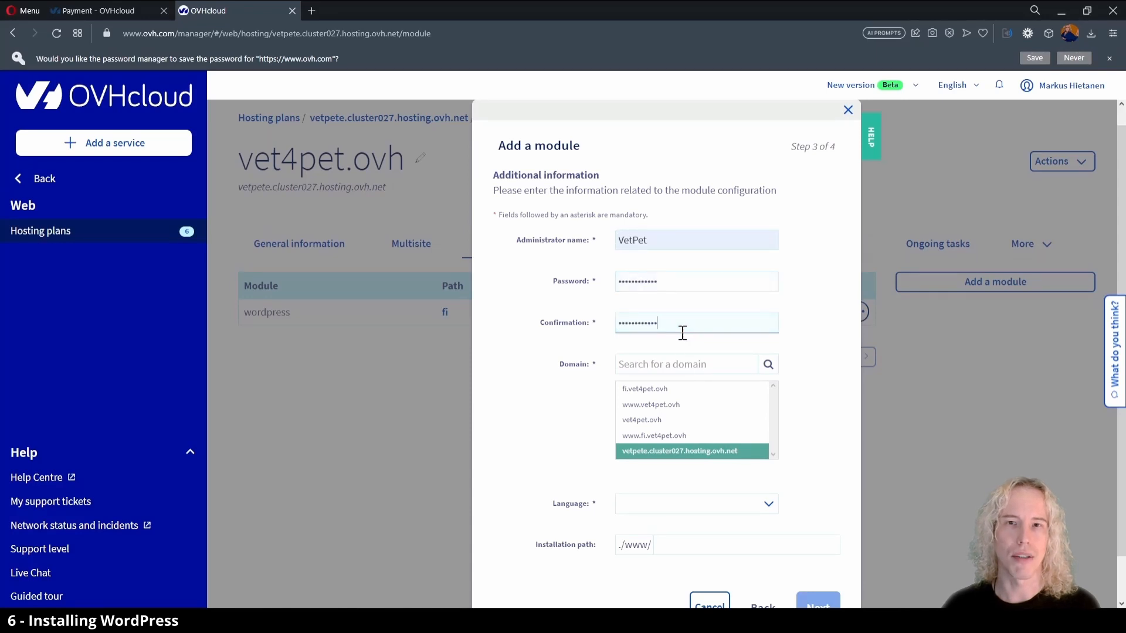
Choose the domain vet4pet.ovh and the language language_en for WordPress, leaving the installation path at ./www/.
click(680, 422)
click(773, 479)
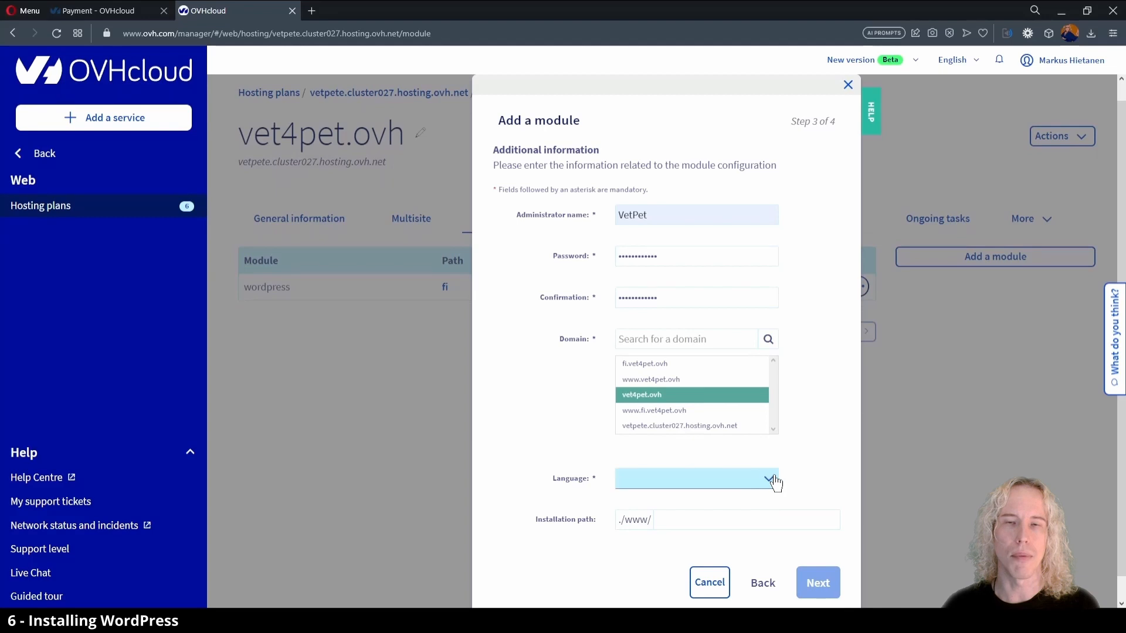
click(698, 493)
click(704, 531)
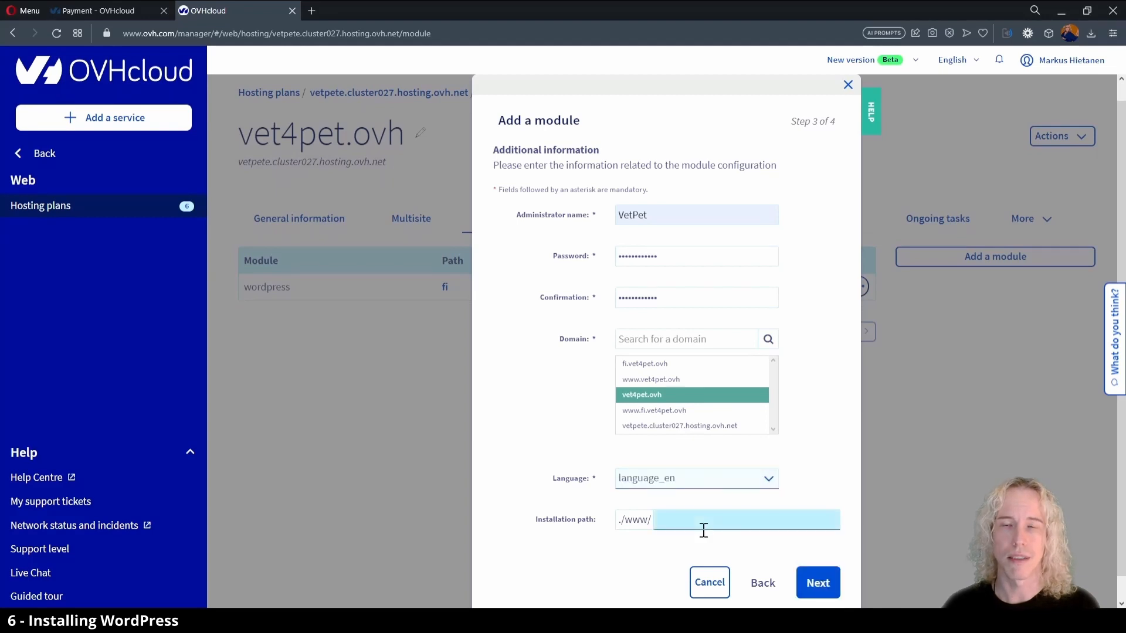
click(666, 521)
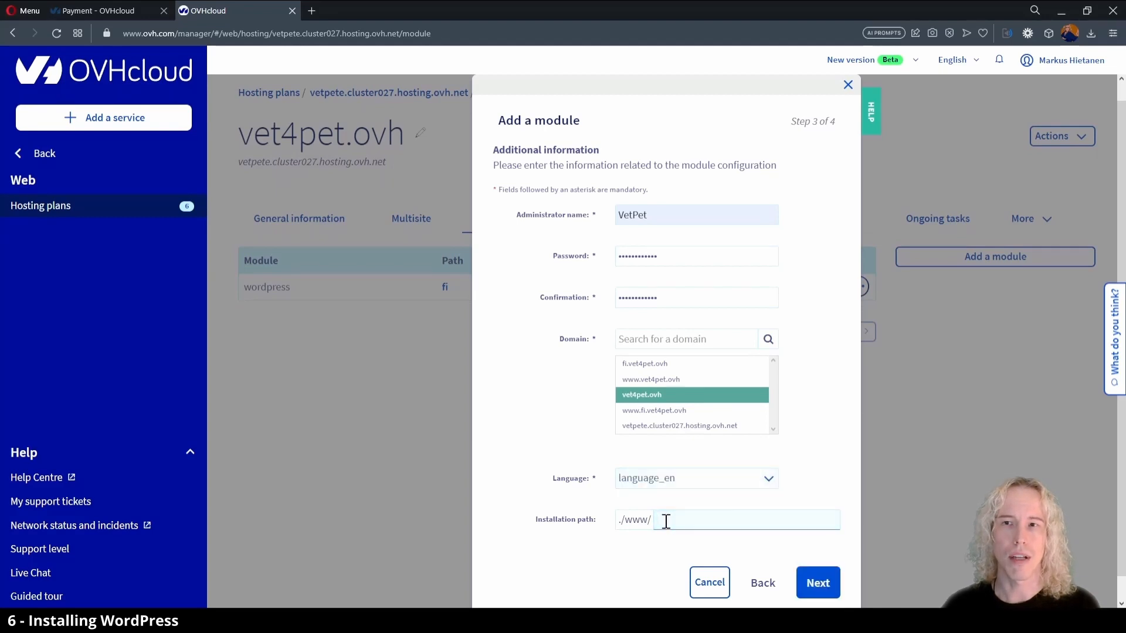
click(647, 550)
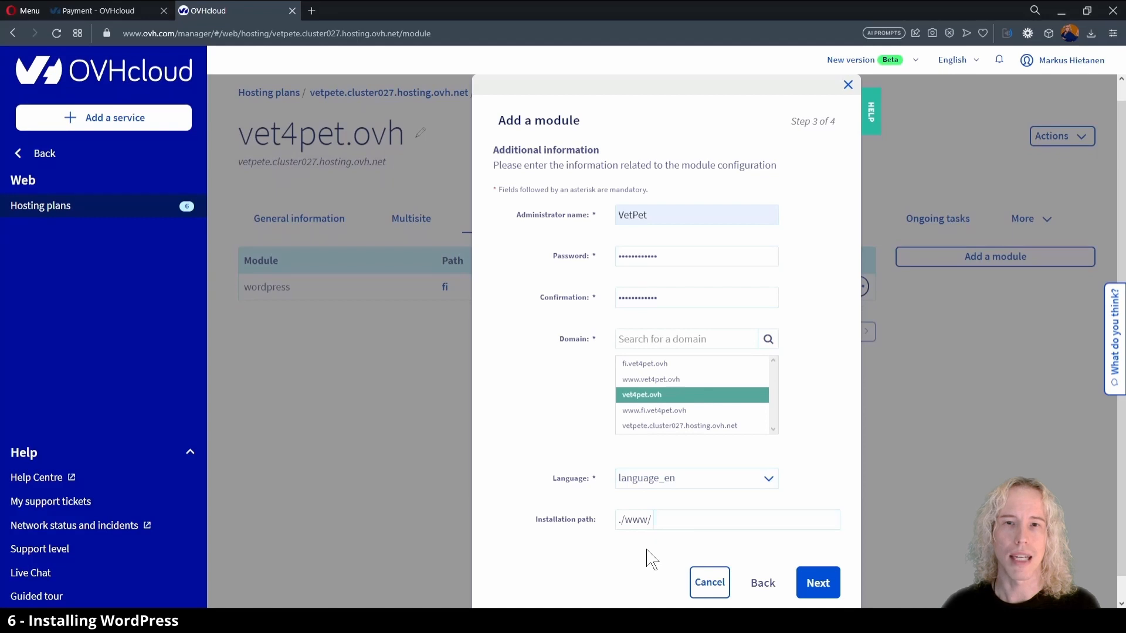
scroll(651, 560, down, 1)
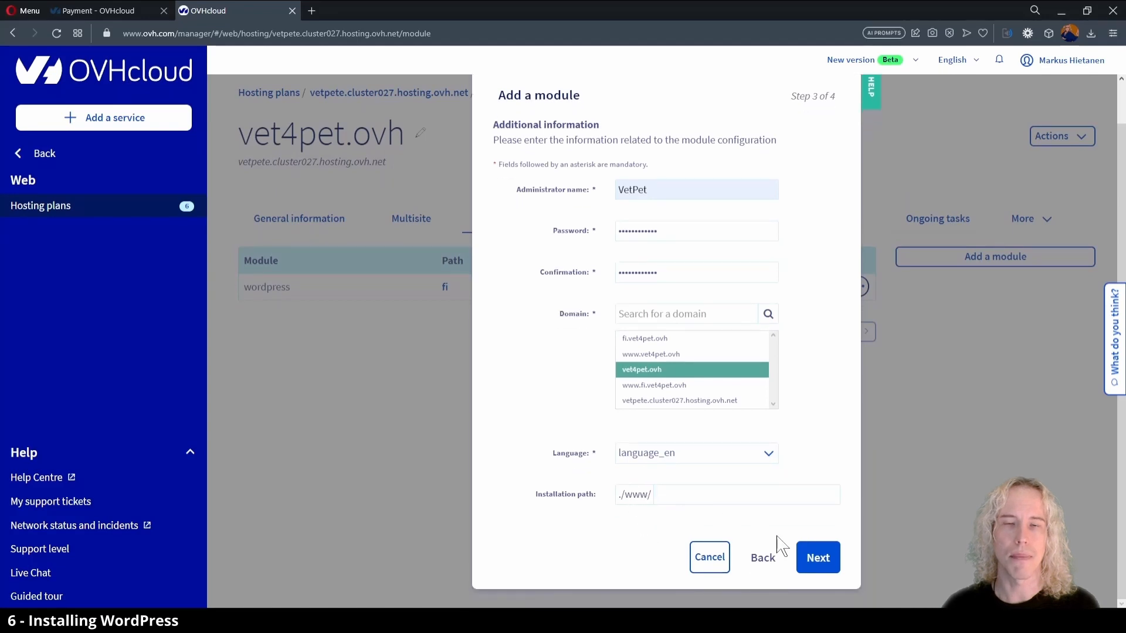
Confirm the WordPress module installation for vet4pet.ovh and check the hosting plan's ongoing tasks and multisite list.
click(817, 562)
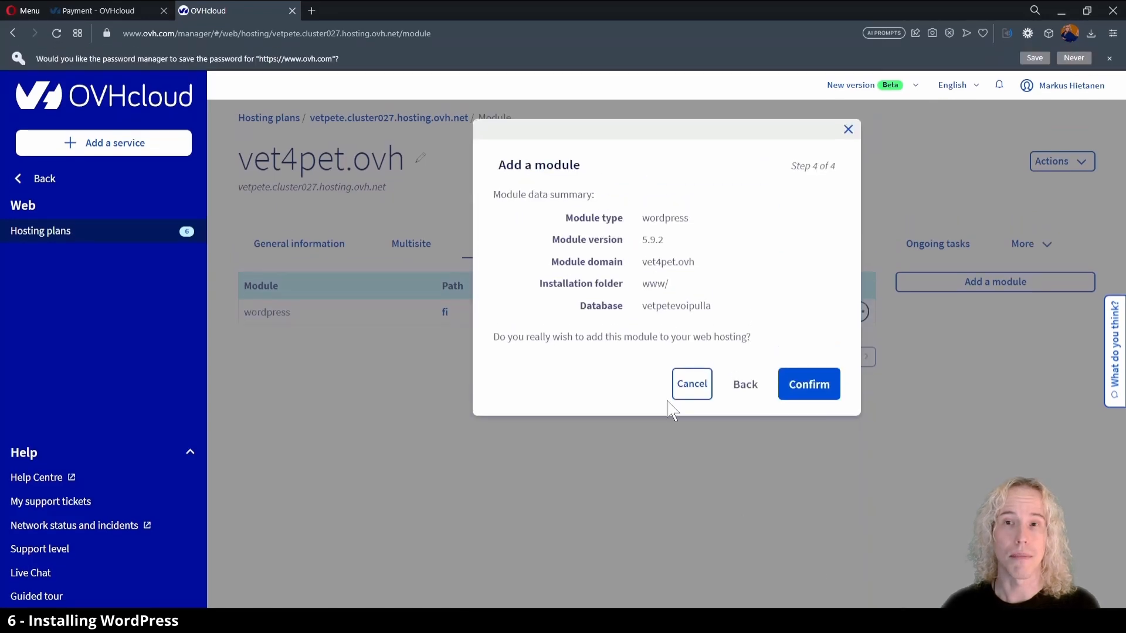
click(804, 395)
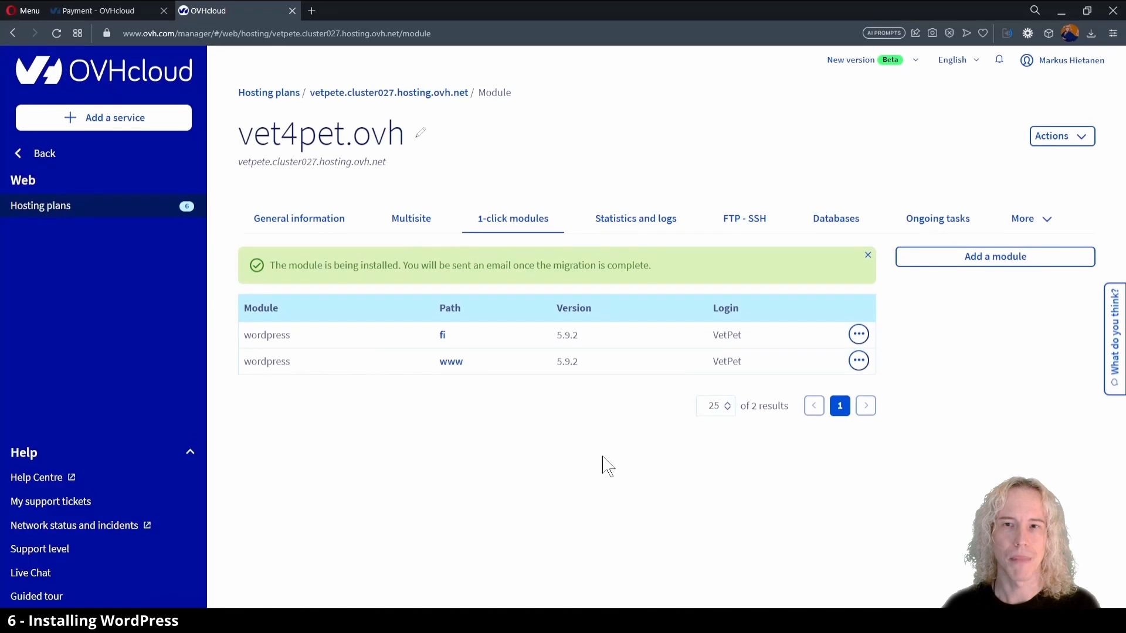
click(939, 222)
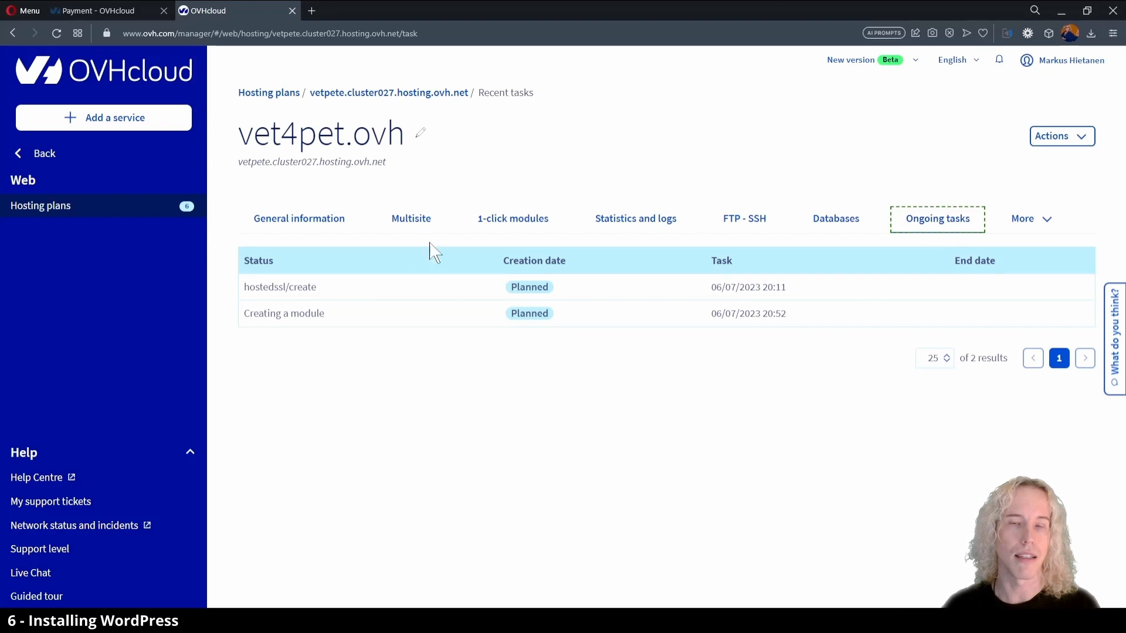
click(424, 226)
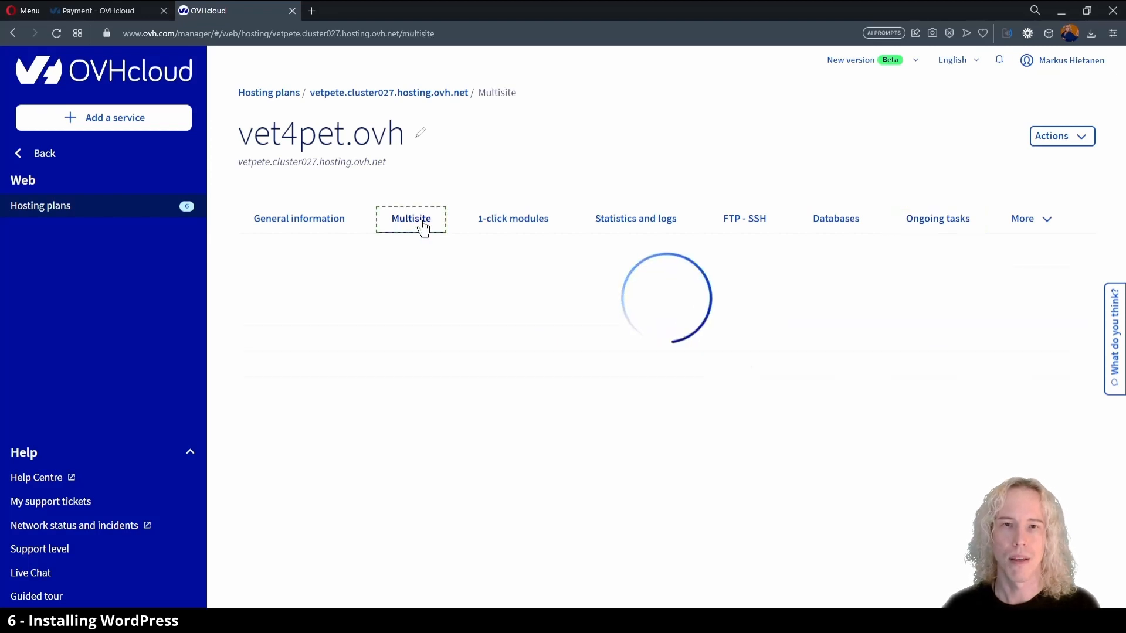
Open the email accounts of the vet4pet.ovh MX Plan.
click(39, 152)
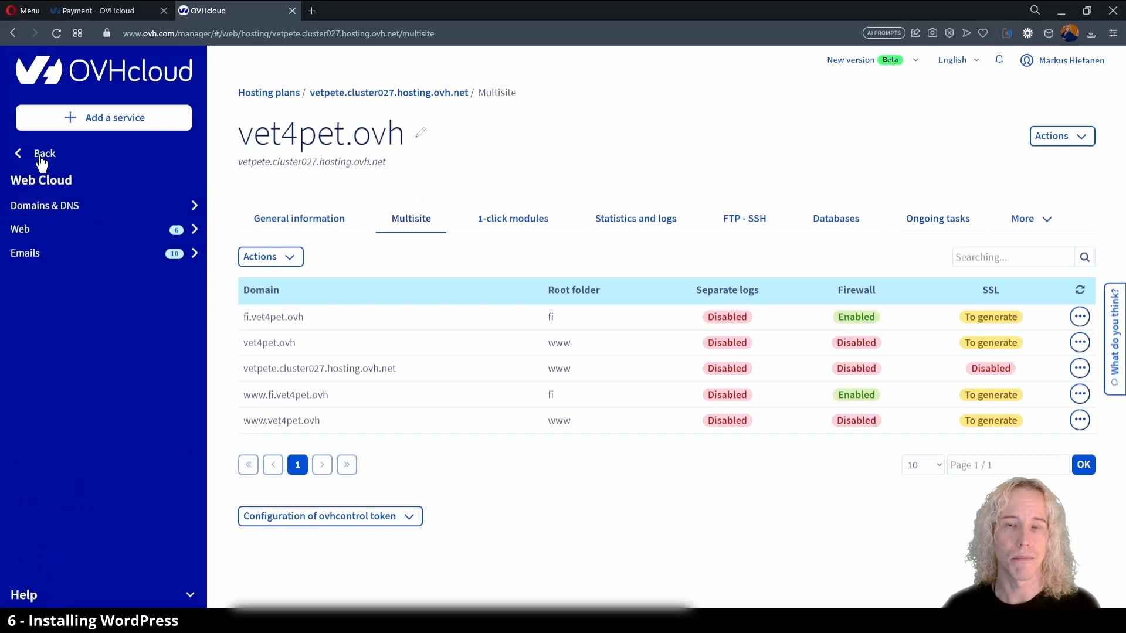
click(31, 255)
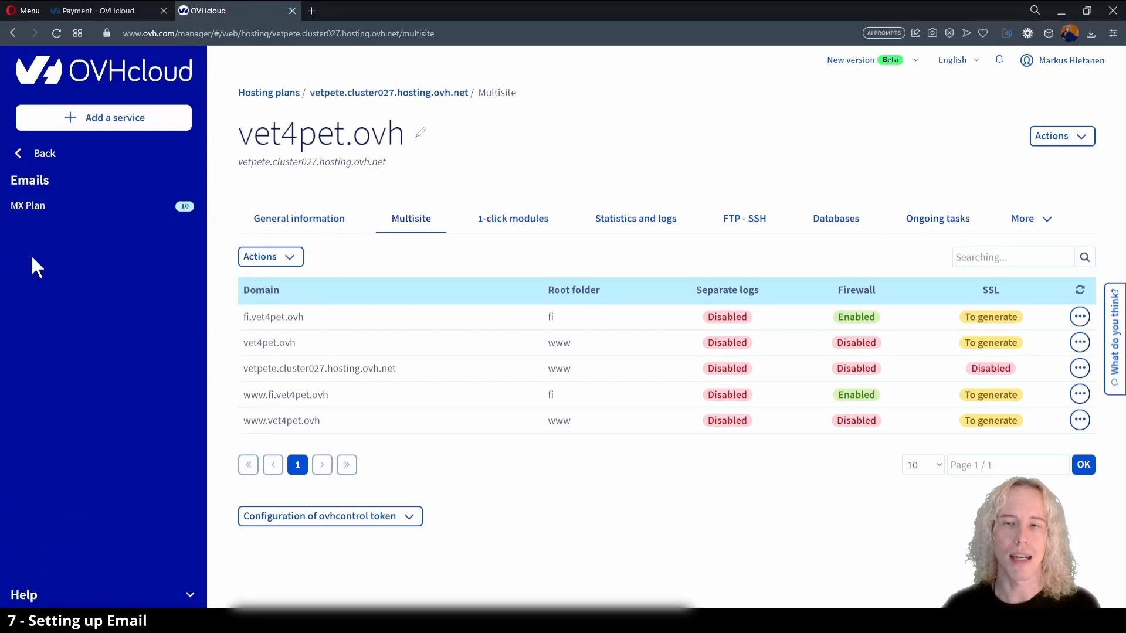
click(39, 213)
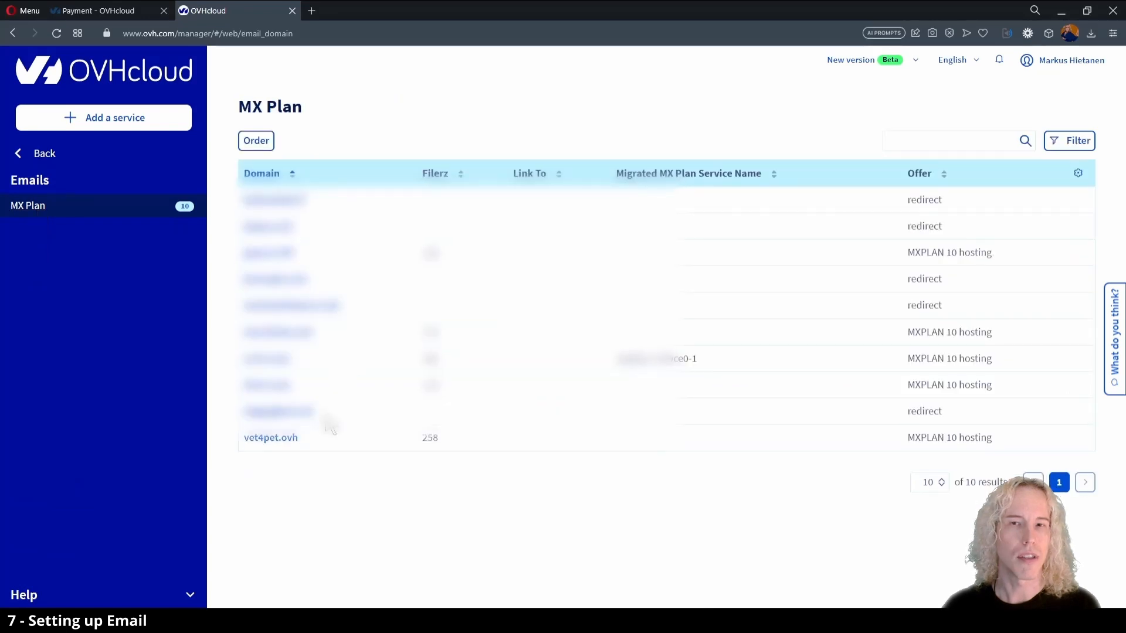
click(271, 439)
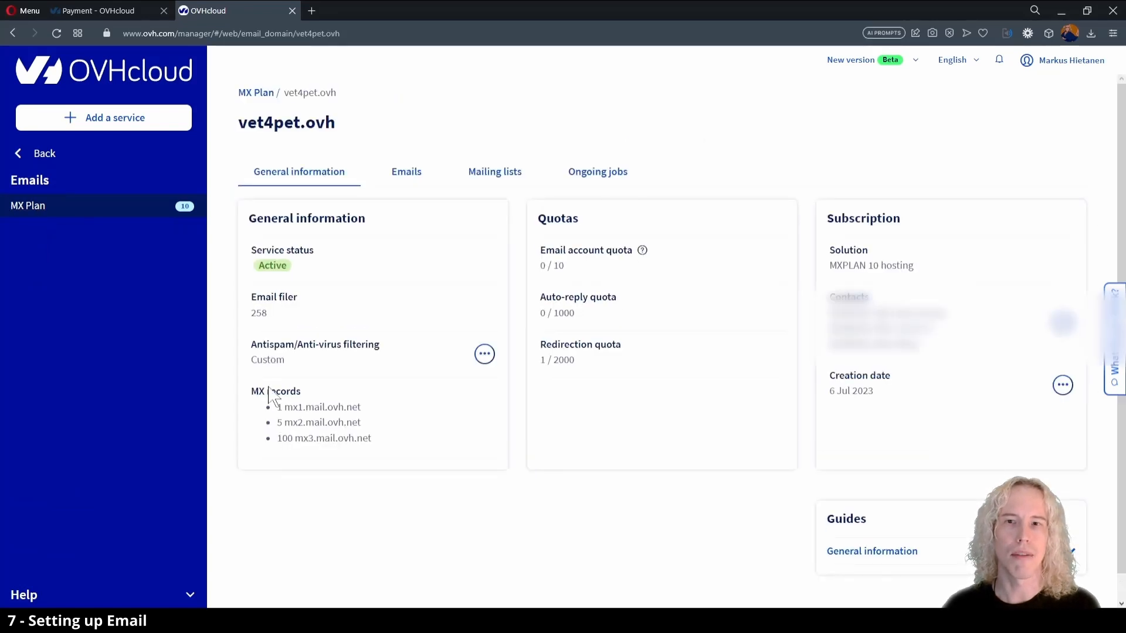
click(407, 176)
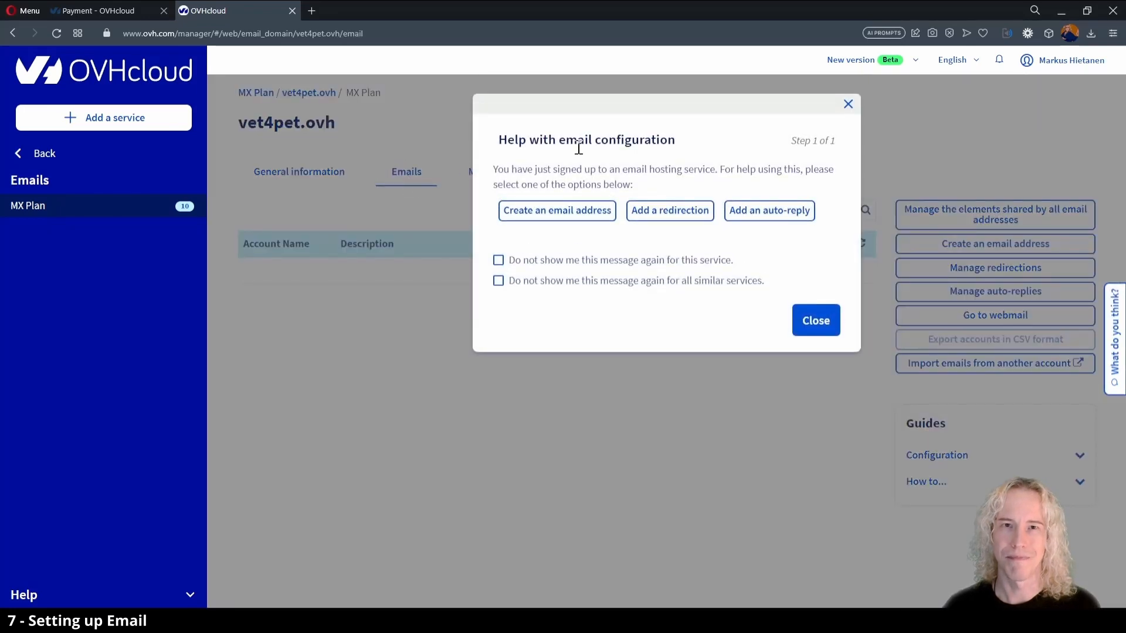
Start creating an email address with account name info and description Info, keeping the 5 GB account size.
click(574, 214)
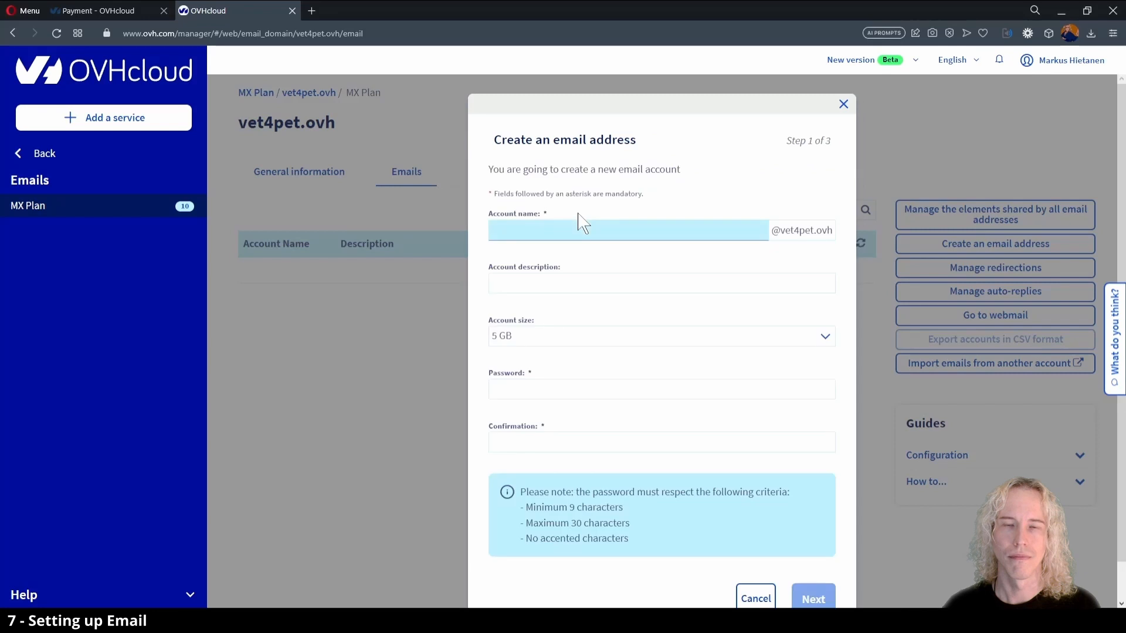
click(576, 230)
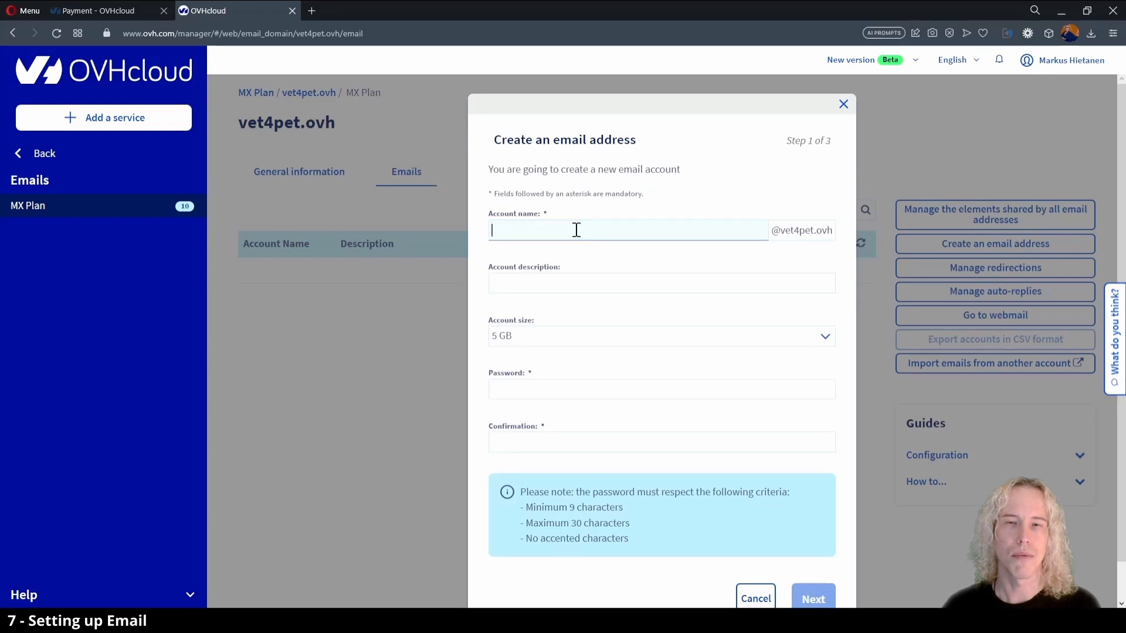
text(info)
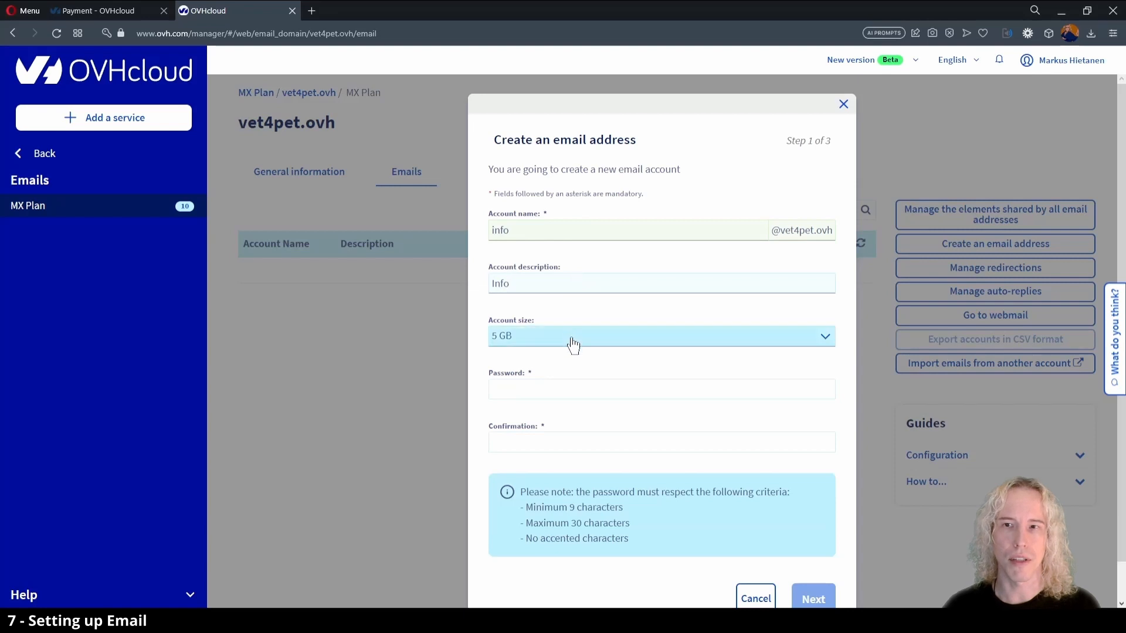
Enter and confirm the email account password, and accept the account creation summary.
click(575, 391)
key(ctrl+v)
click(557, 444)
key(ctrl+v)
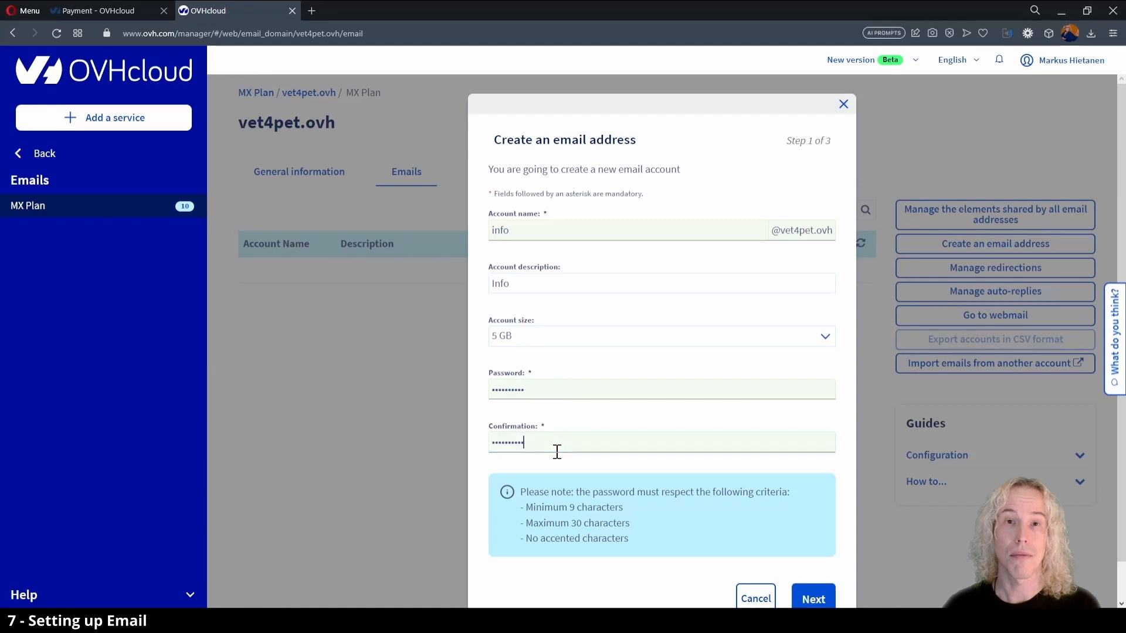
click(814, 597)
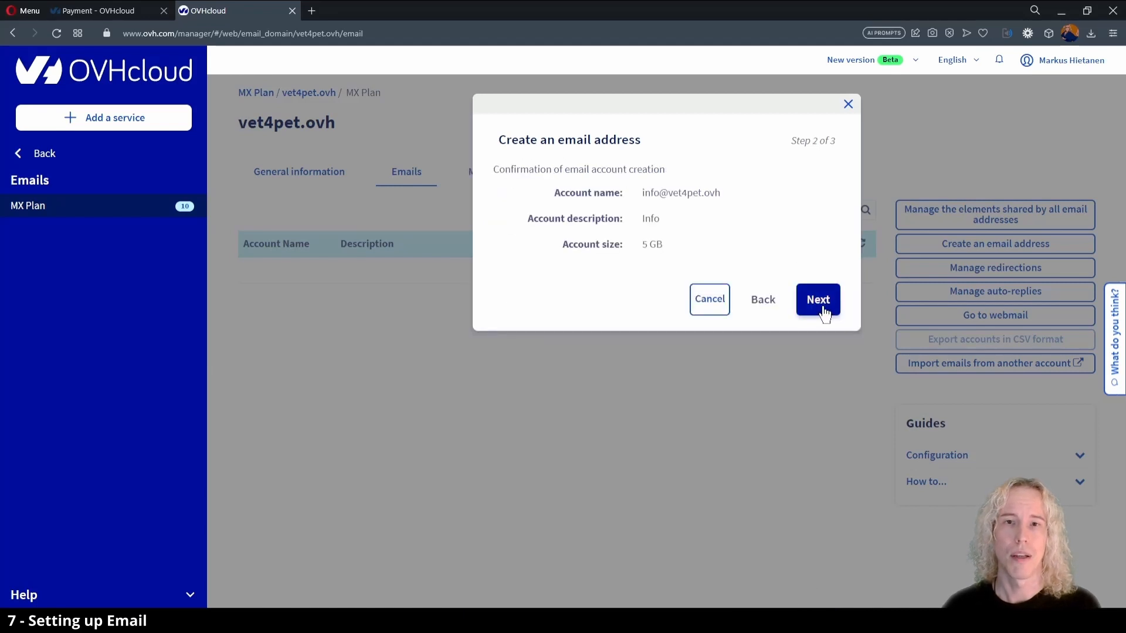
click(818, 300)
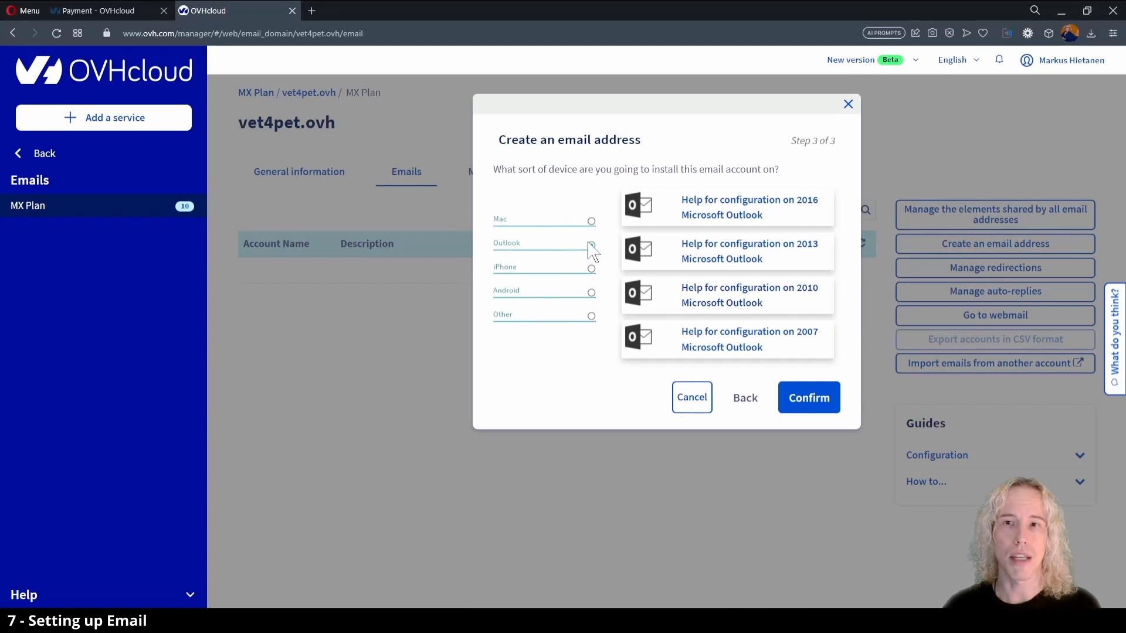
Open the Outlook 2016 configuration guide in its United Kingdom version and examine the incoming and outgoing mail server settings.
click(716, 216)
click(1079, 58)
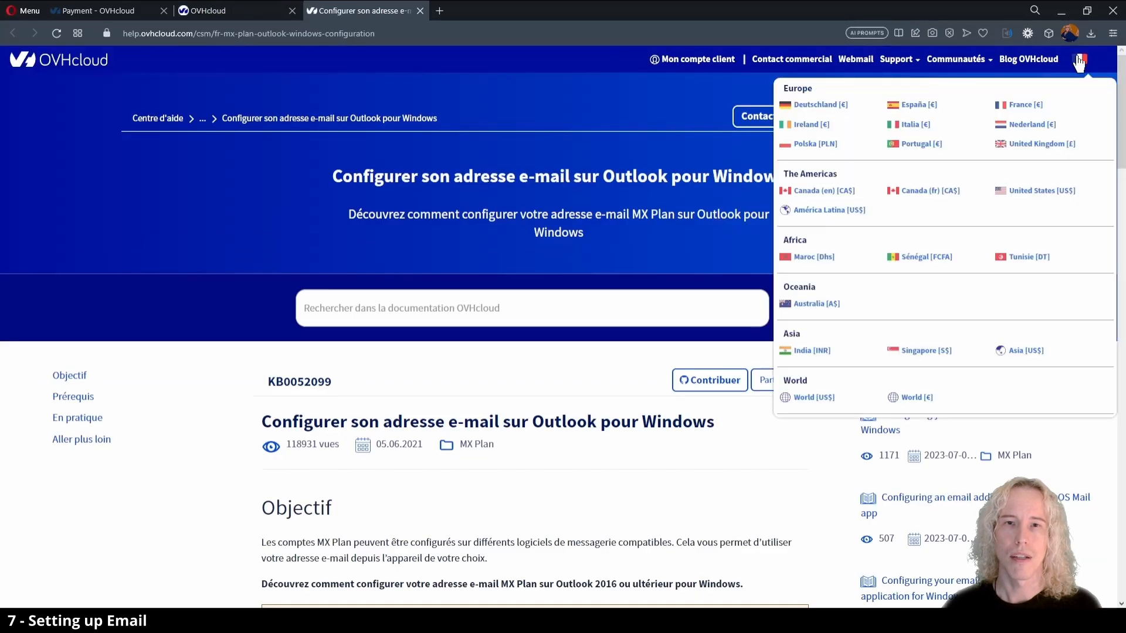
click(1042, 144)
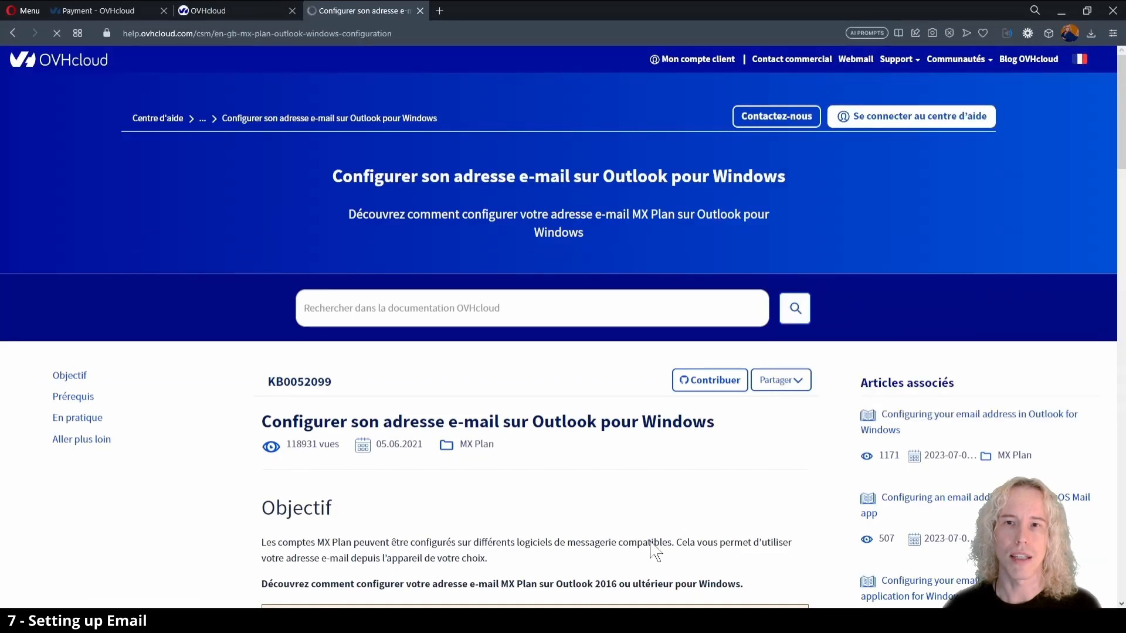
scroll(755, 477, down, 10)
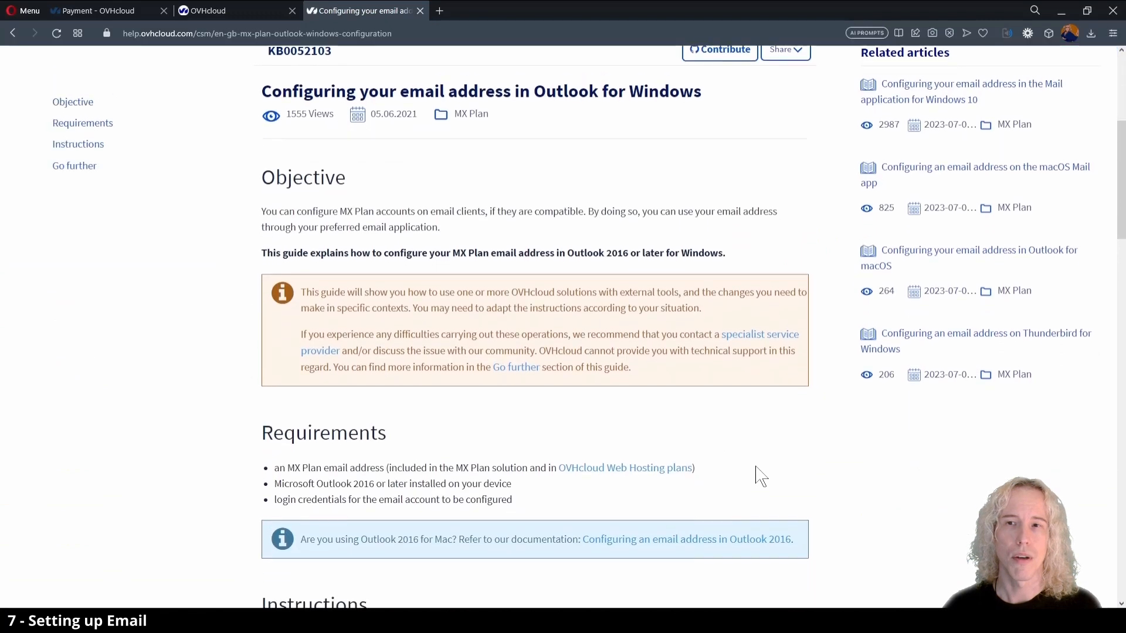
scroll(850, 460, down, 15)
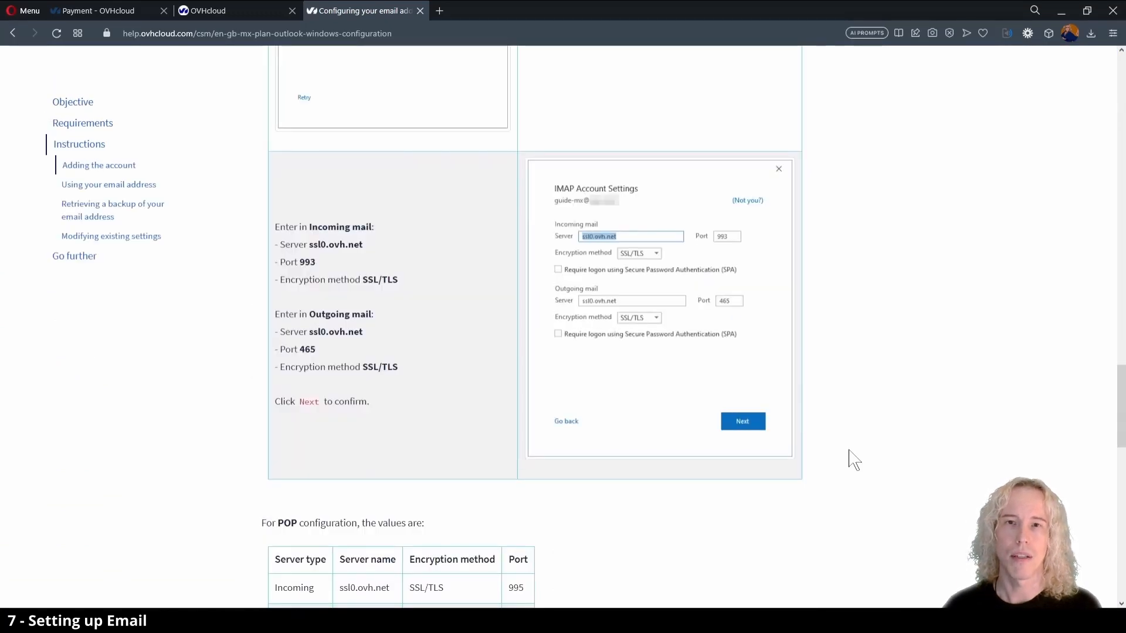
Return to the email creation dialog in the OVHcloud manager and confirm the new info account.
click(229, 11)
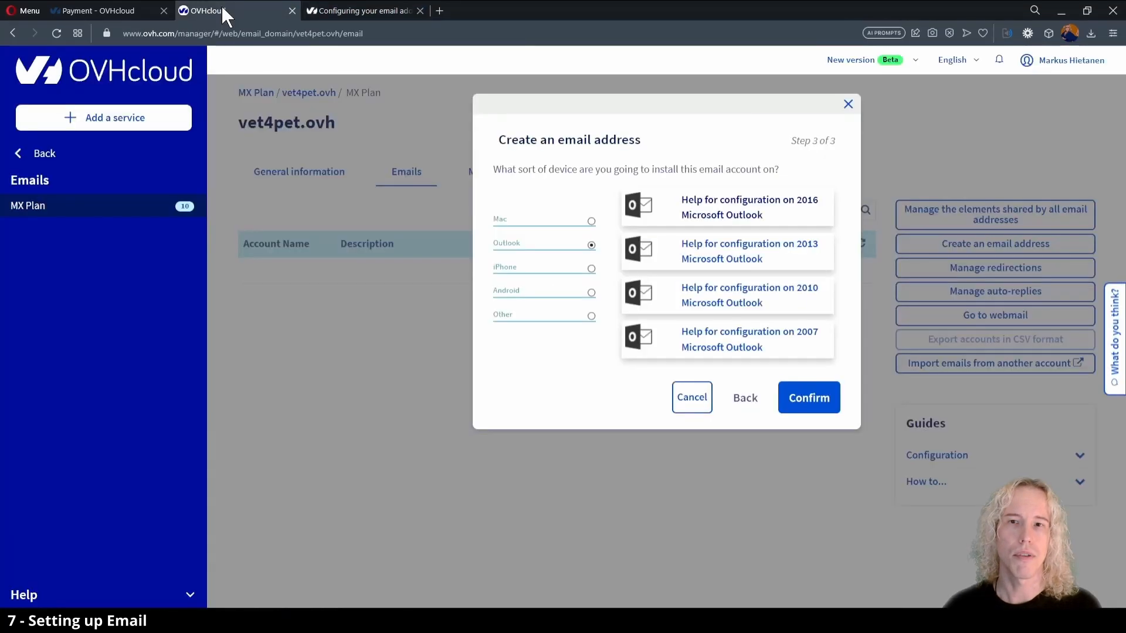
click(811, 400)
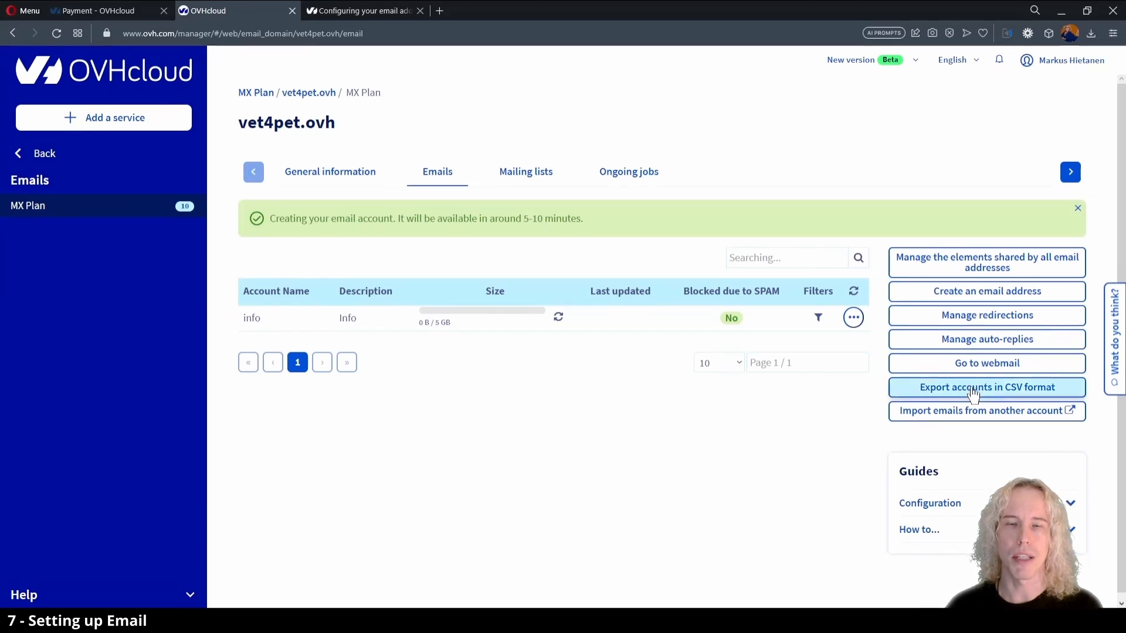
Log in to webmail with the new account's email address and password, view its inbox, and close the webmail.
click(984, 368)
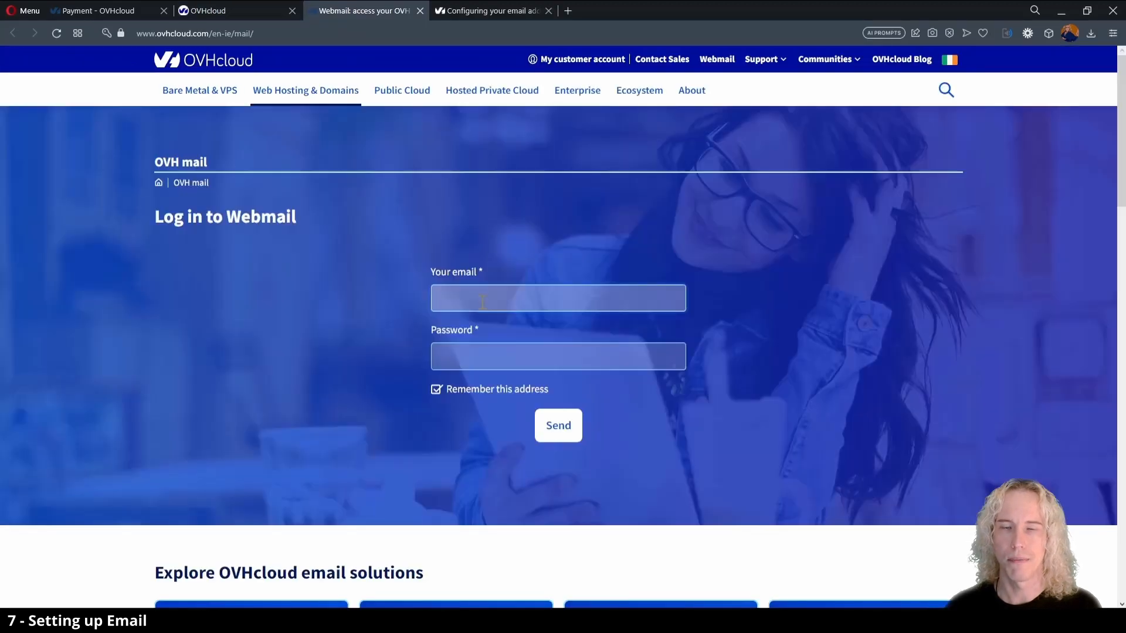
click(483, 302)
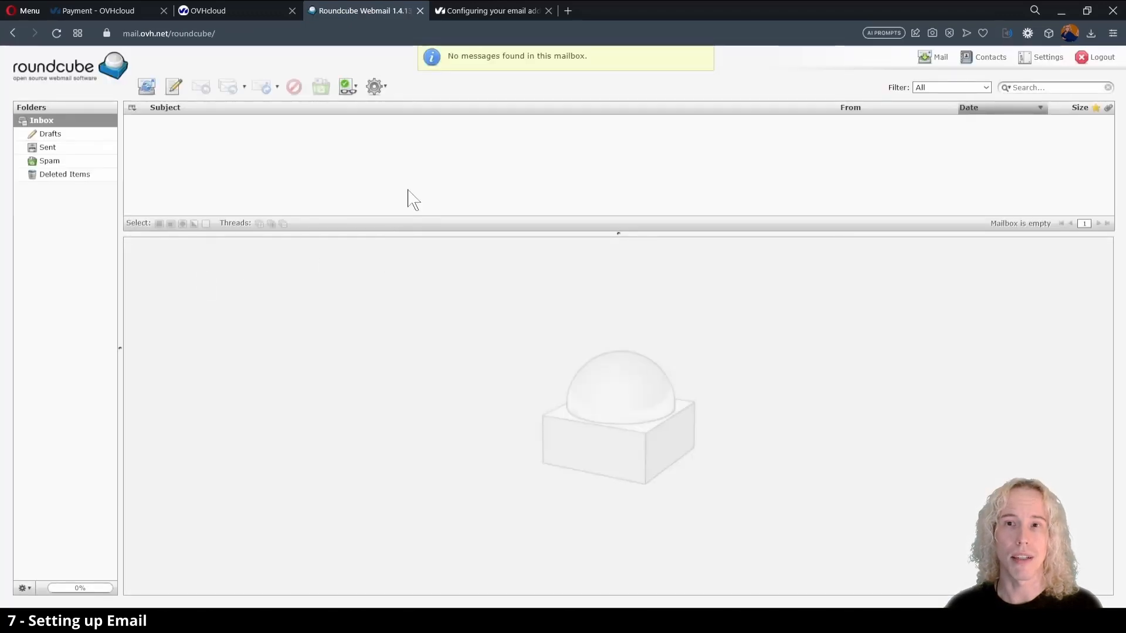
key(ctrl+w)
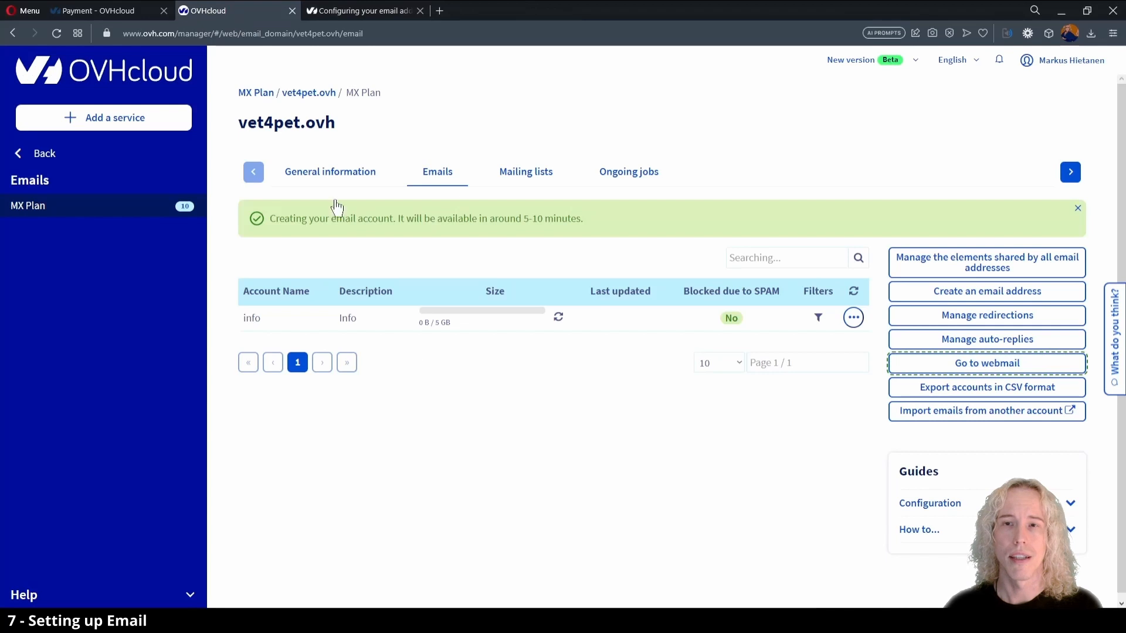
Return to the vet4pet.ovh hosting plan and open its 1-click modules after viewing the multisite list.
click(45, 155)
click(37, 232)
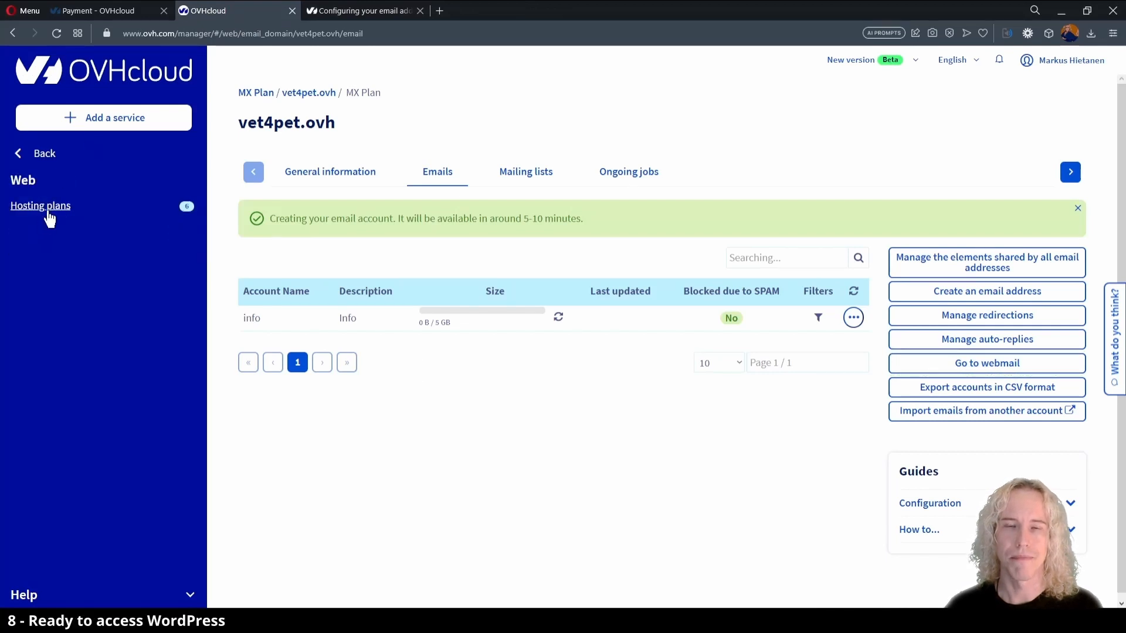
click(49, 214)
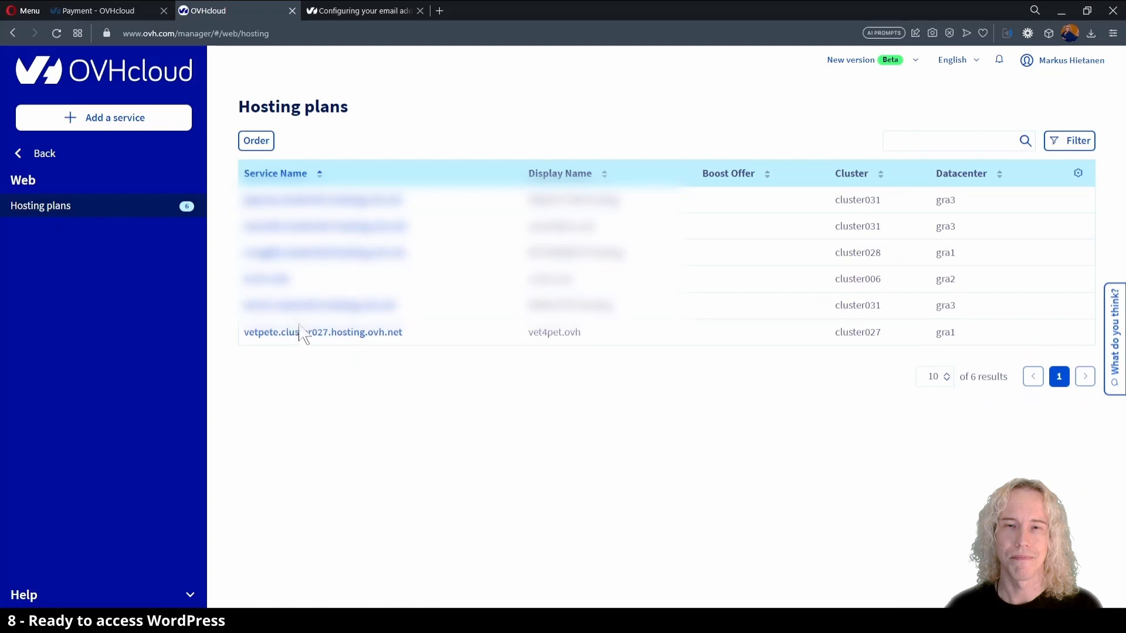
click(300, 331)
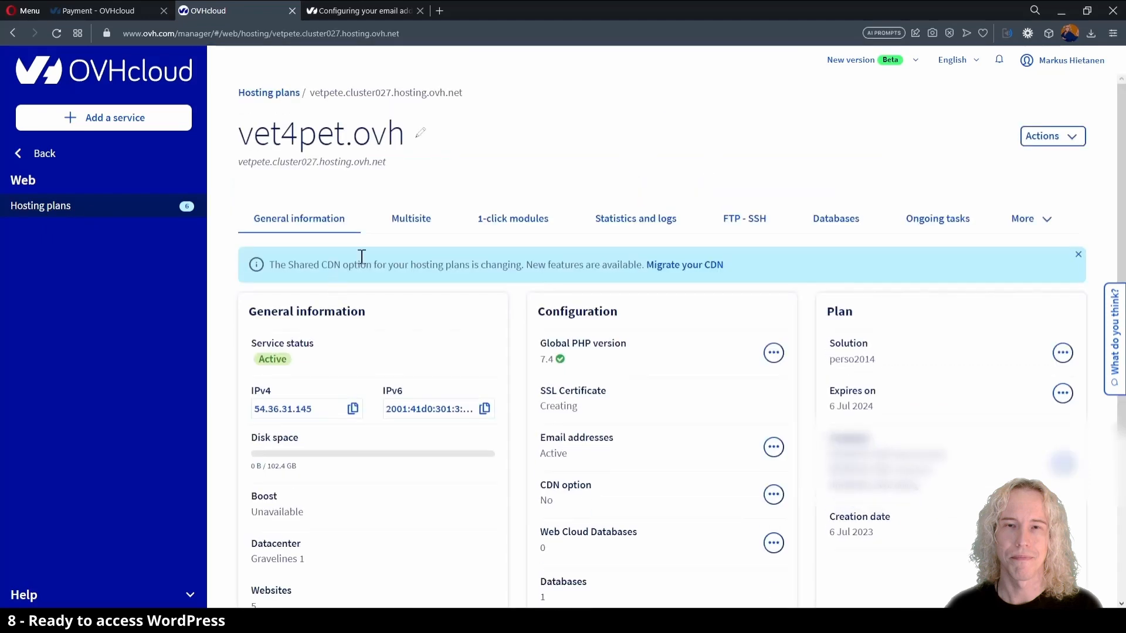
click(425, 227)
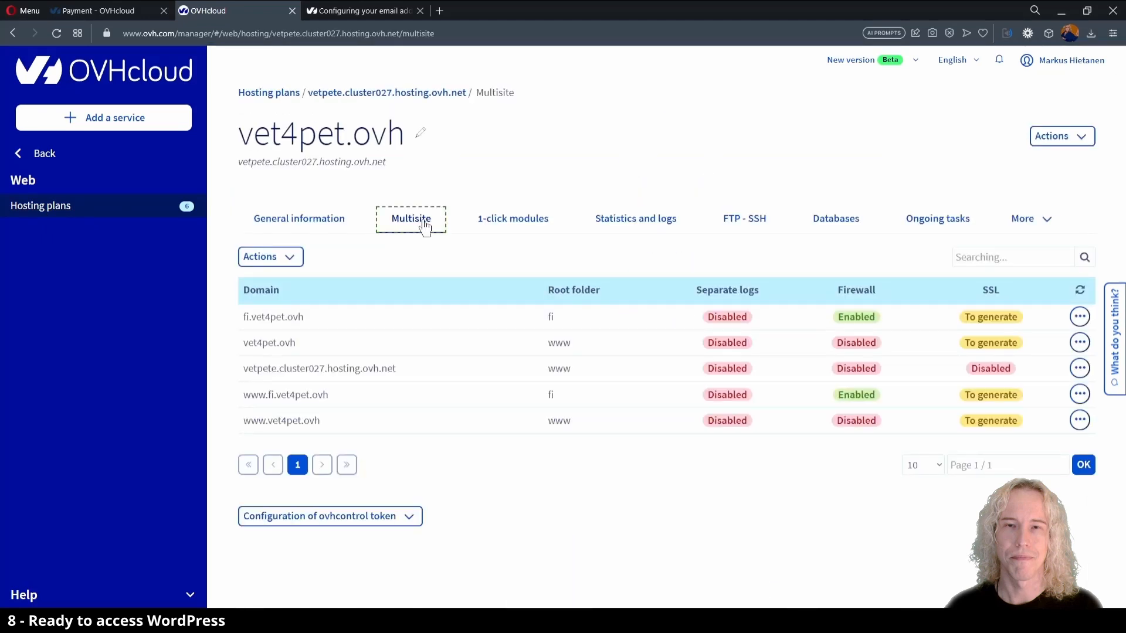
click(506, 226)
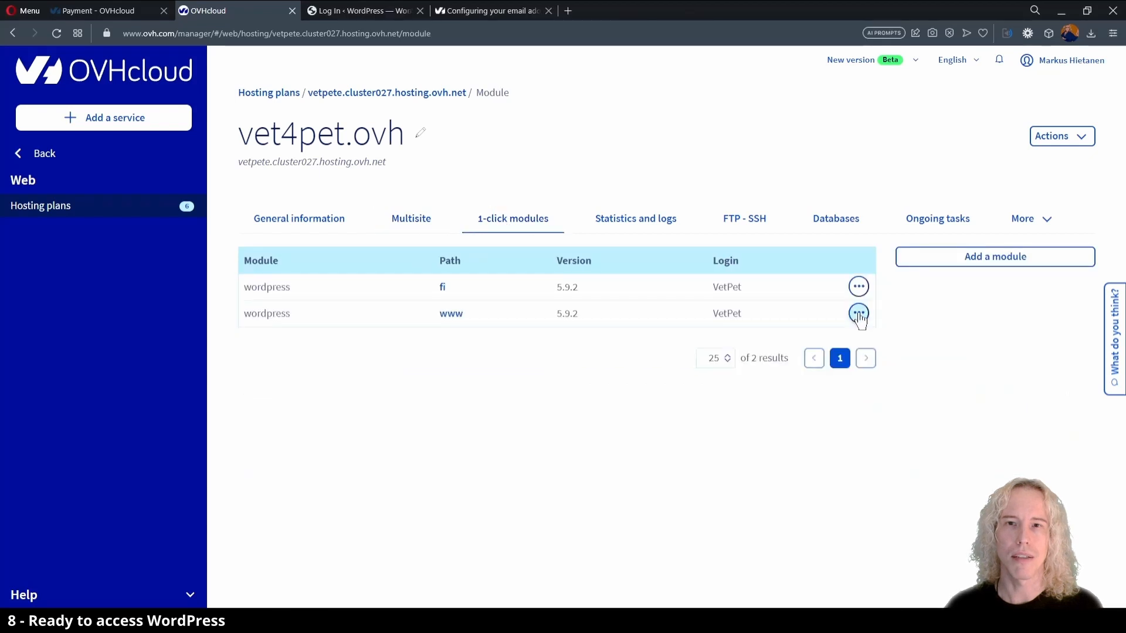
Open the site of the WordPress module installed in www and load its login page at vet4pet.ovh/wp-login.php.
click(858, 315)
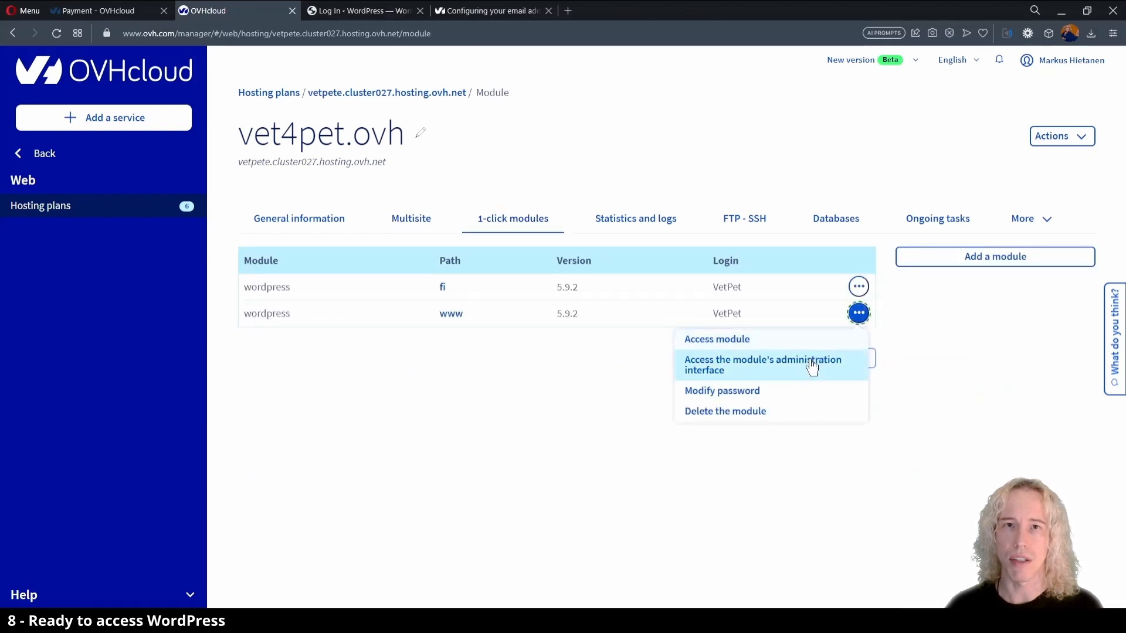
click(812, 367)
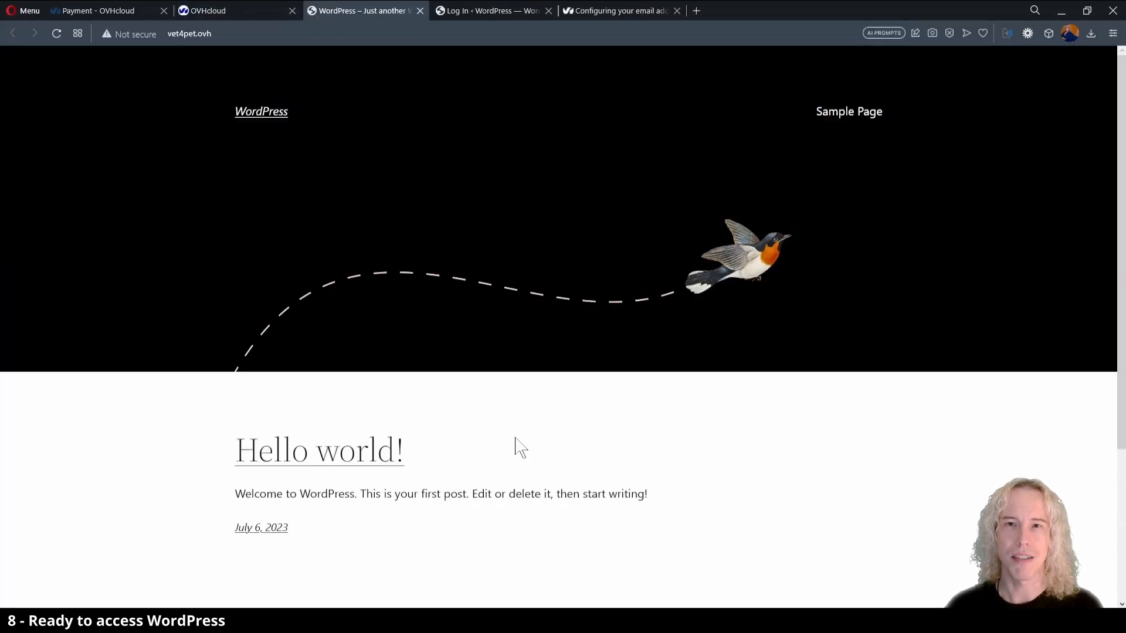
click(241, 32)
click(241, 31)
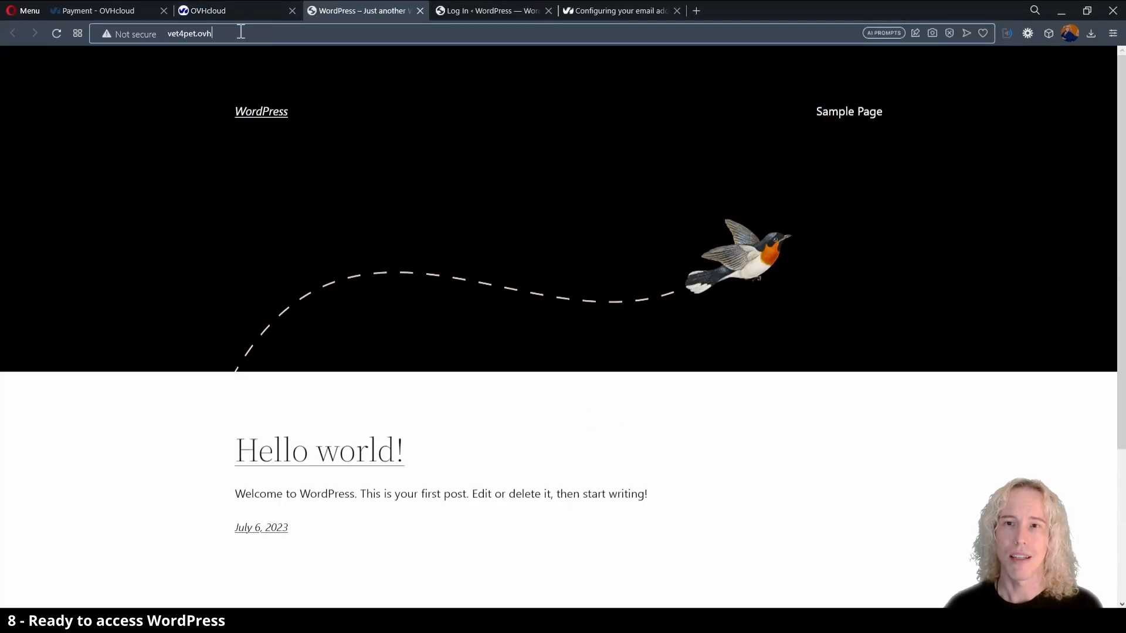
text(/wp-login.php)
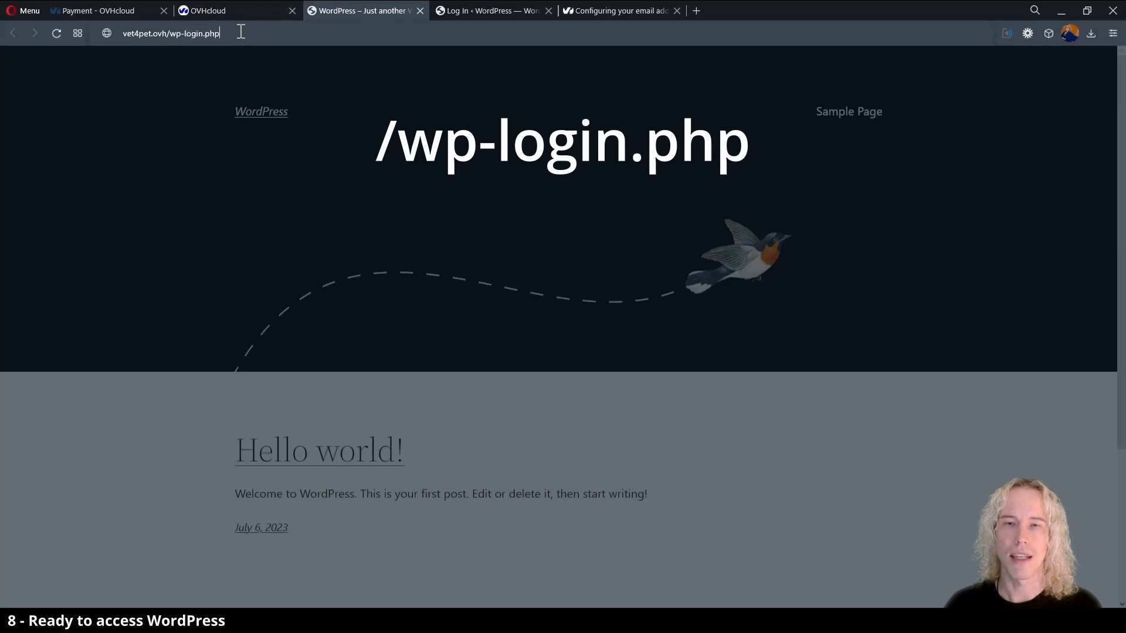
key(Return)
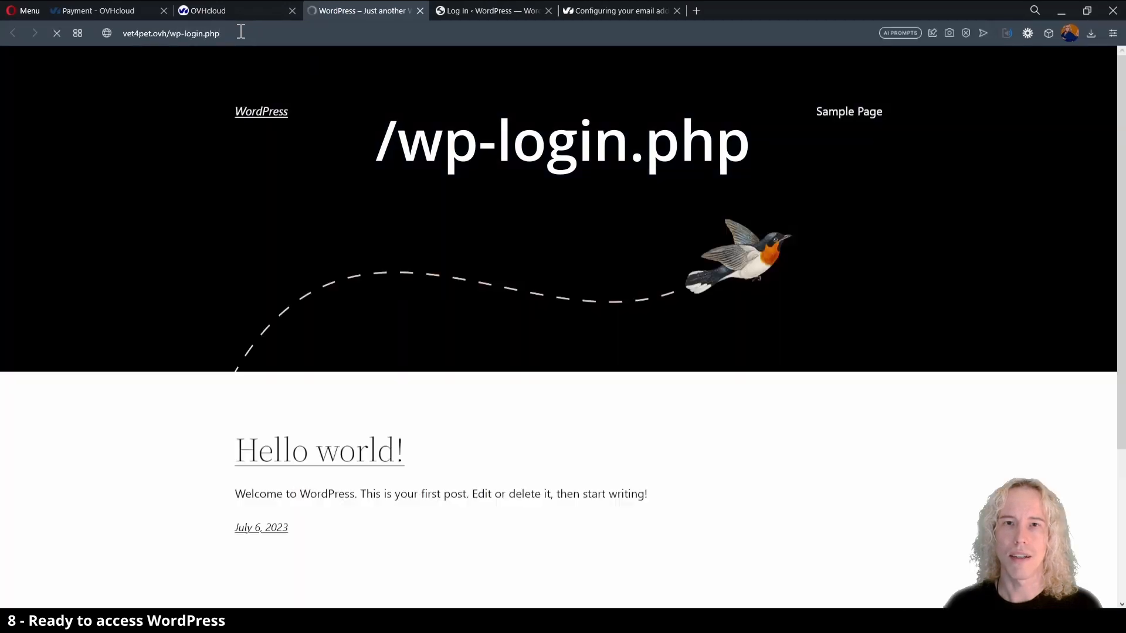